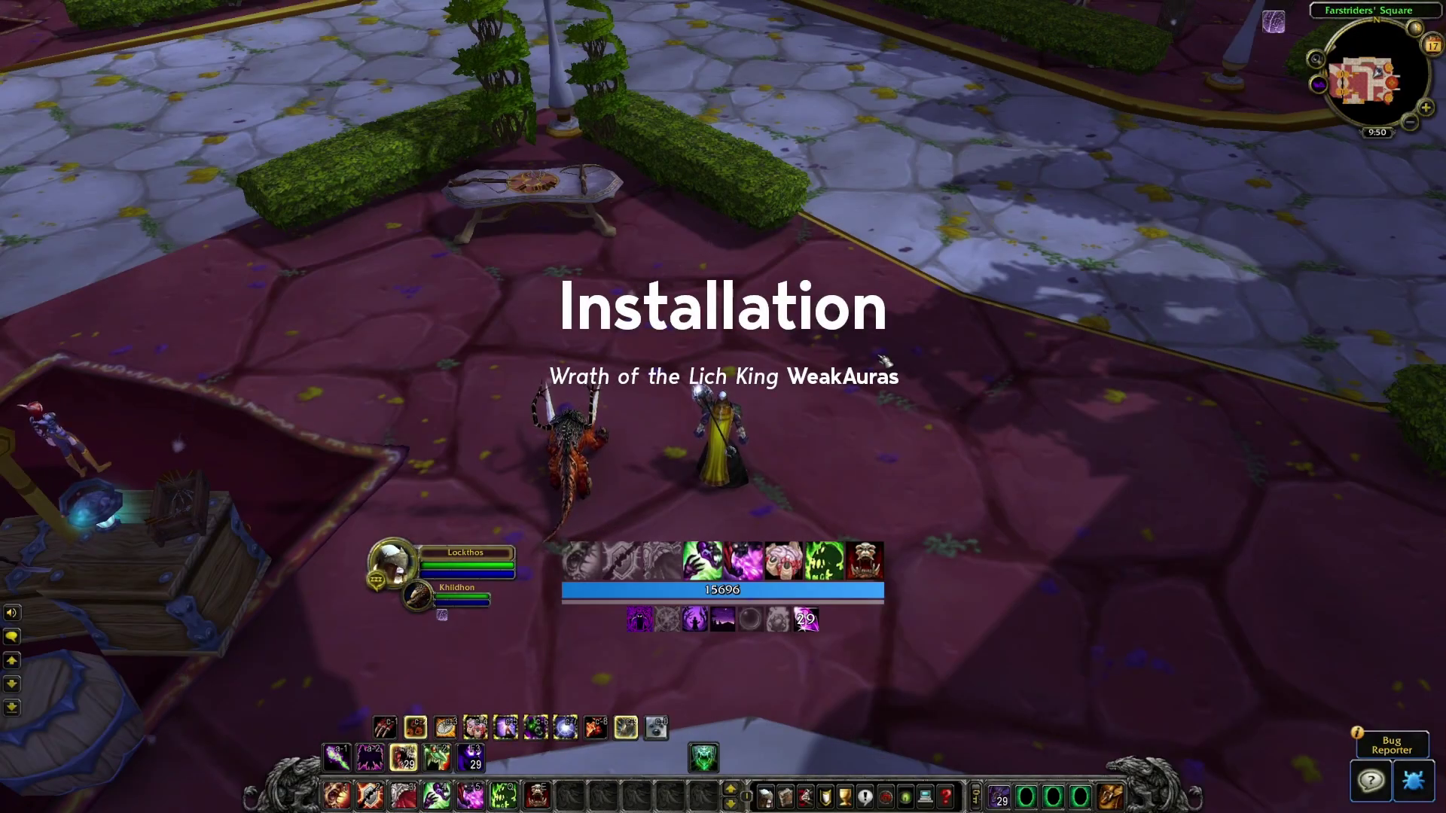
# Step: Run /wa, delete the Luxthos - Warlock group with all 65 child auras, and close WeakAuras
pyautogui.press('/')
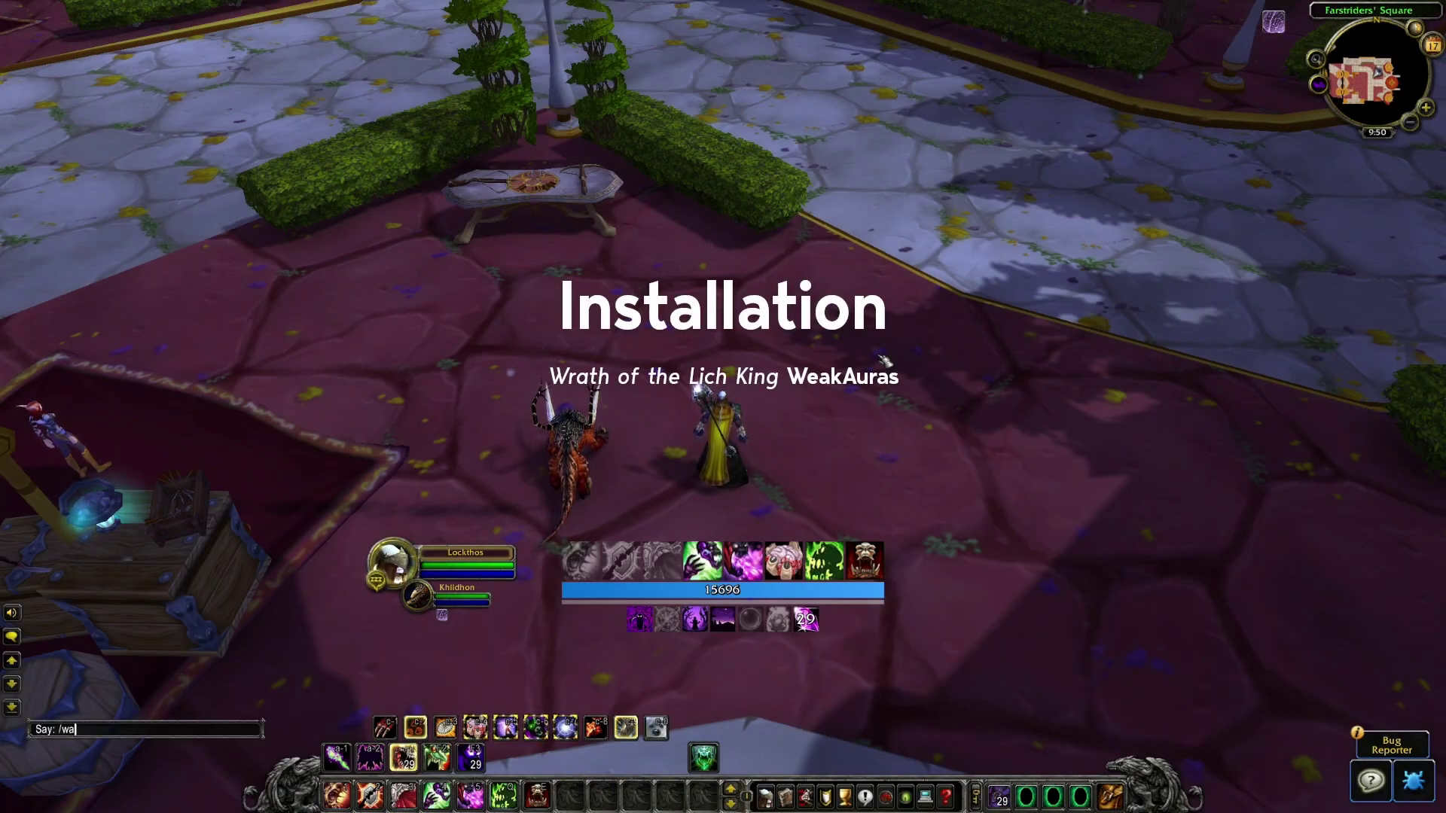
pyautogui.write('wa')
pyautogui.press('Return')
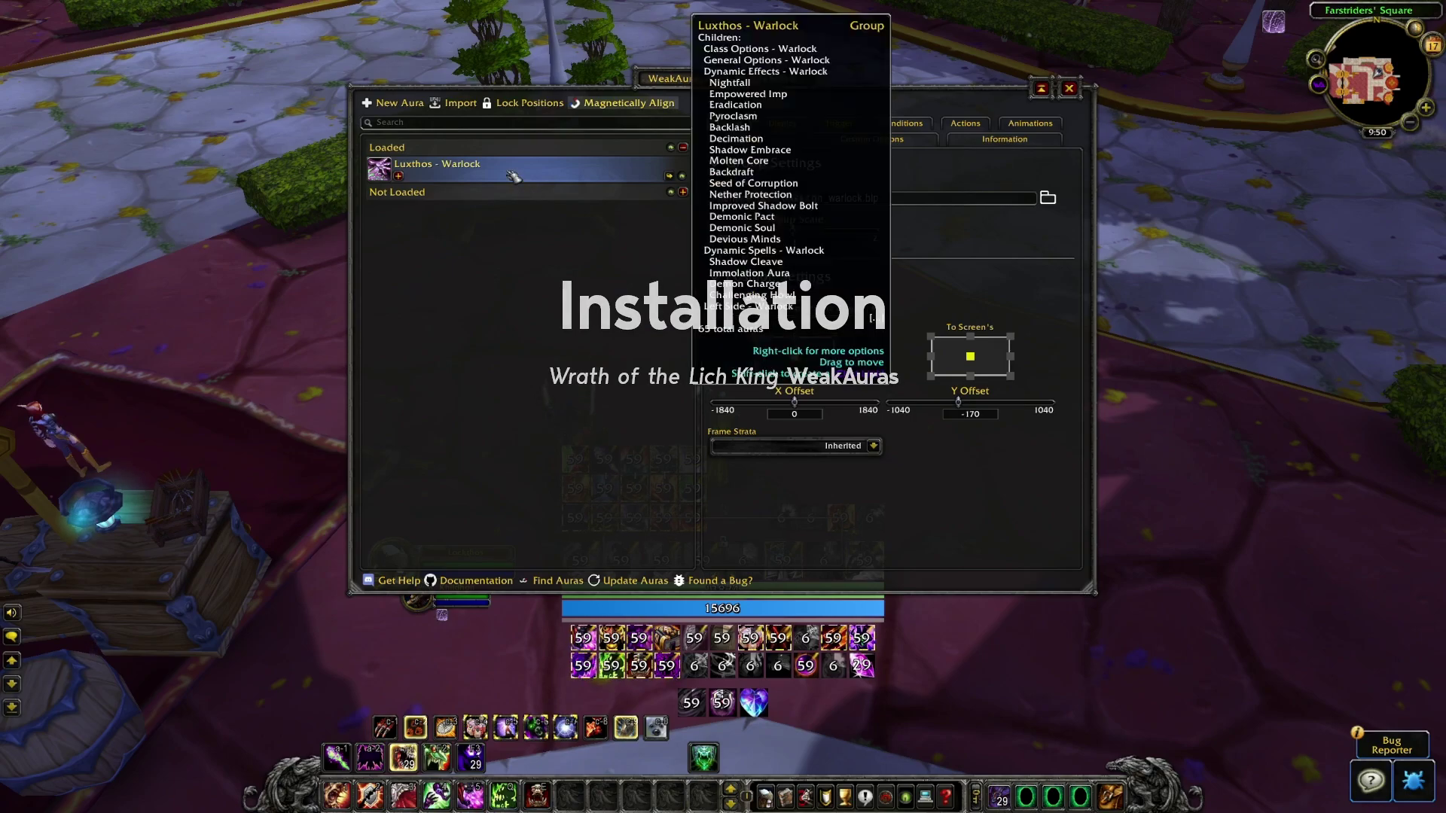
pyautogui.rightClick(452, 168)
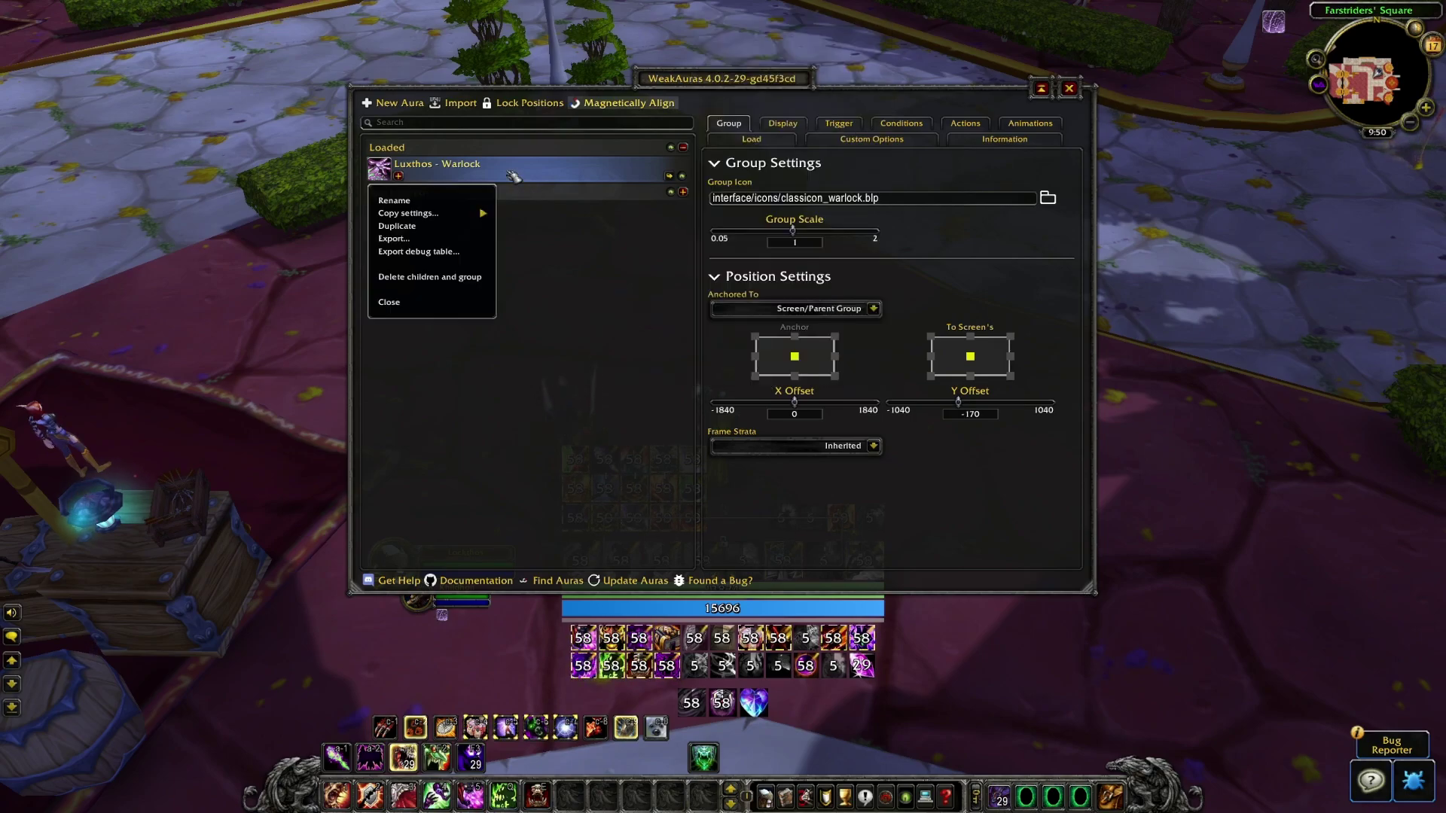
pyautogui.click(434, 277)
pyautogui.click(707, 155)
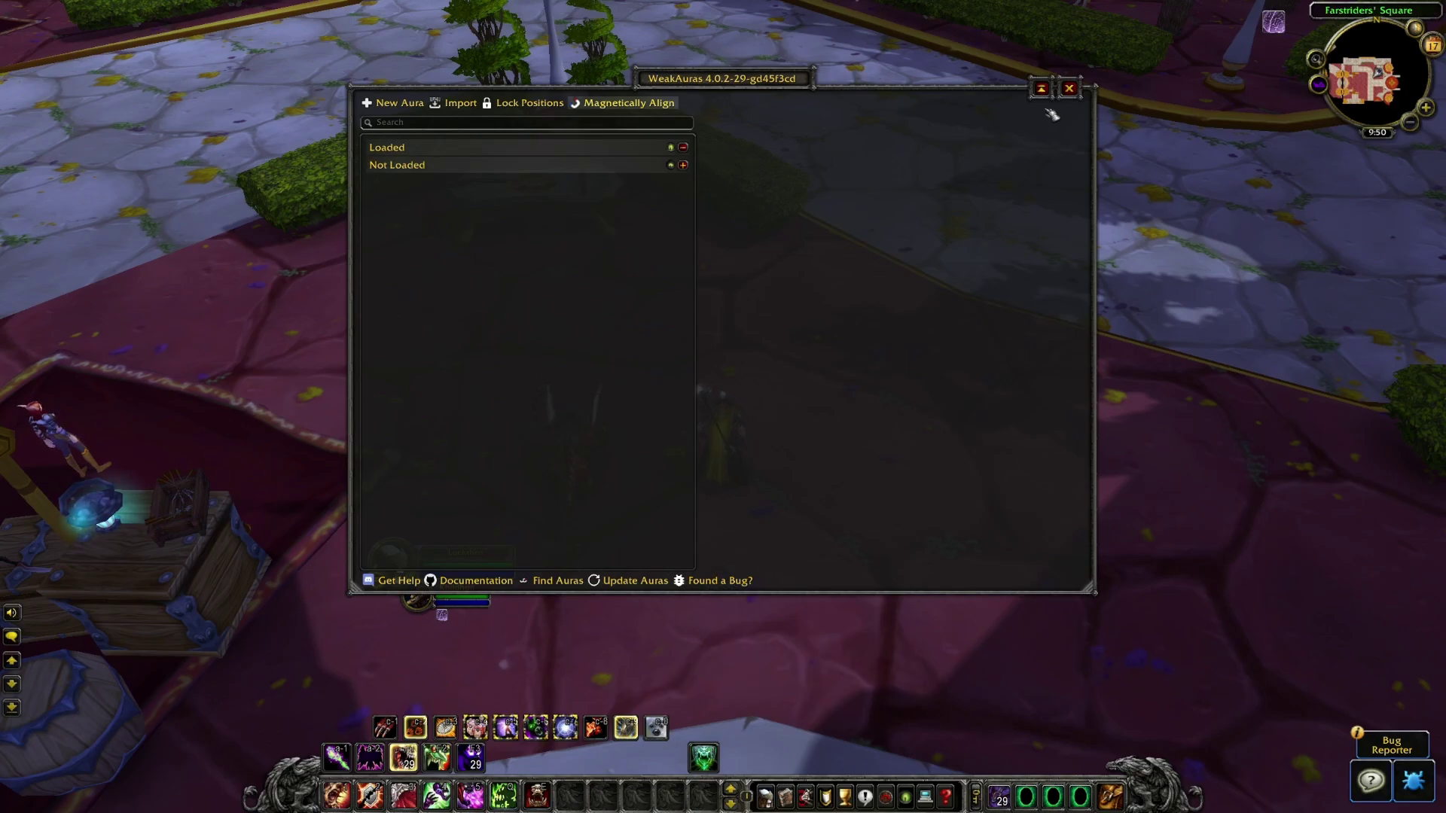
pyautogui.click(1069, 89)
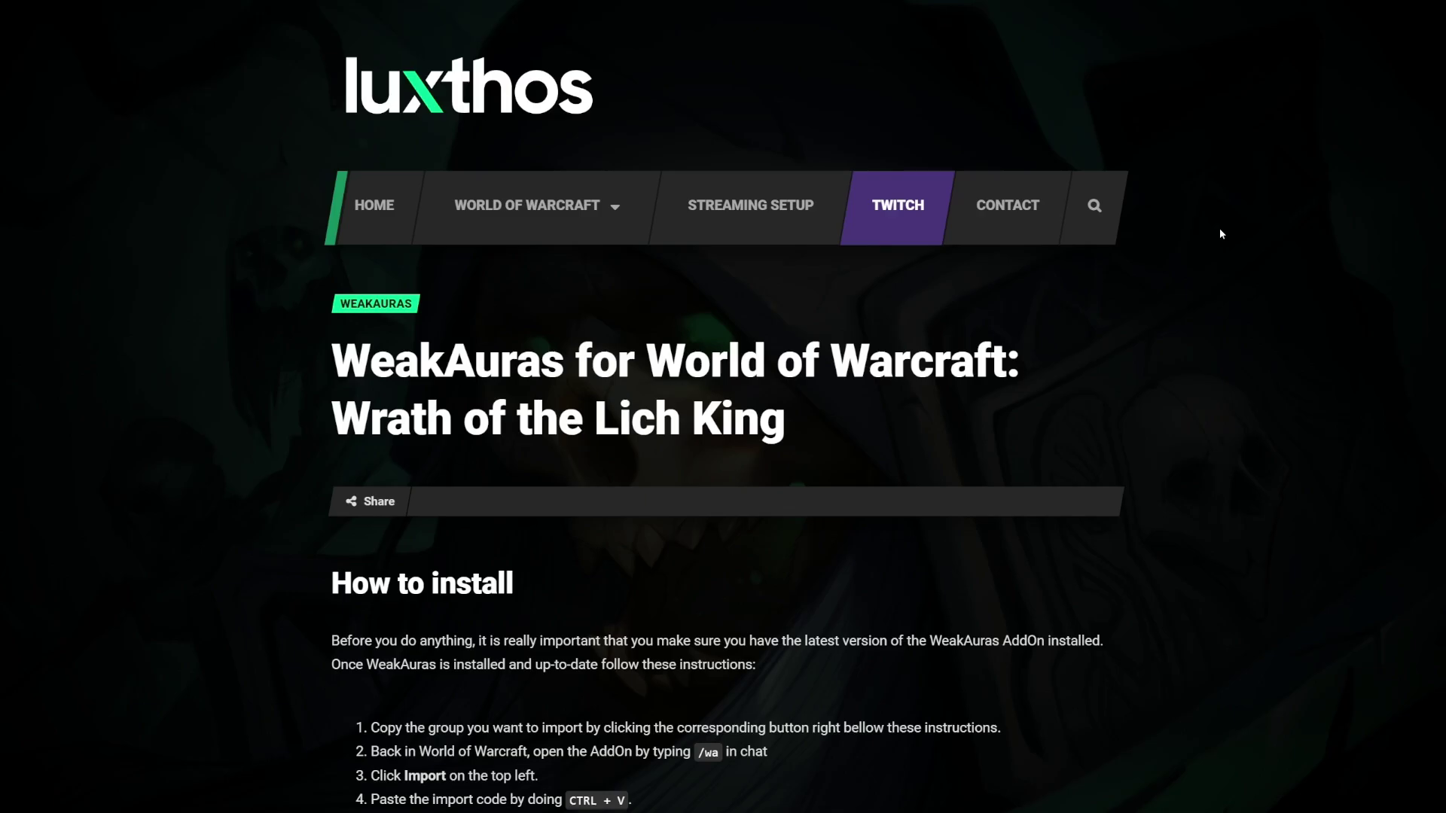
# Step: Copy the LUXTHOS - CORE - WRATH OF THE LICH KING code, then open WeakAuras in-game with /wa
pyautogui.scroll(-4, 1220, 233)
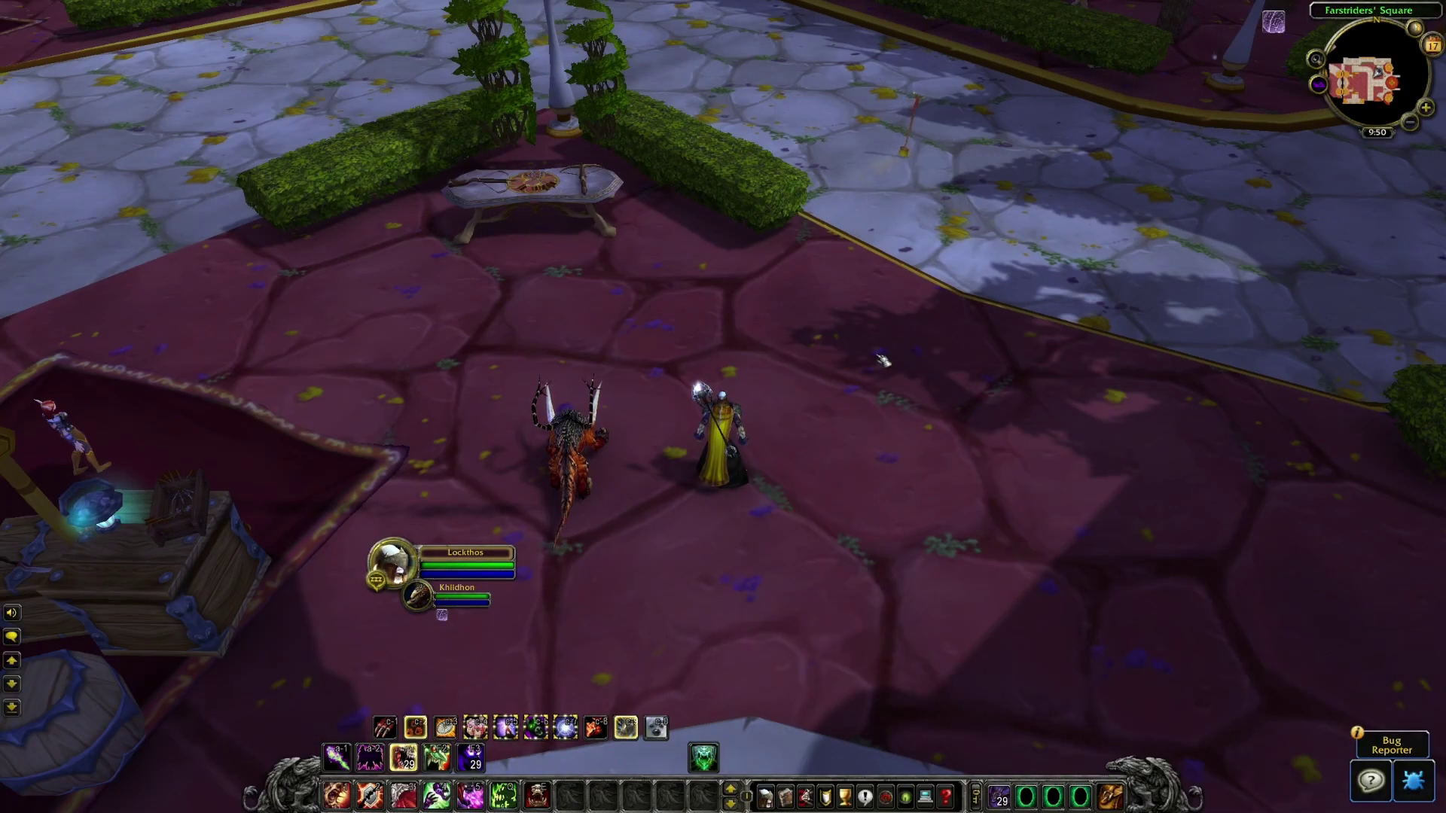
pyautogui.press('Return')
pyautogui.write('/wa')
pyautogui.press('Return')
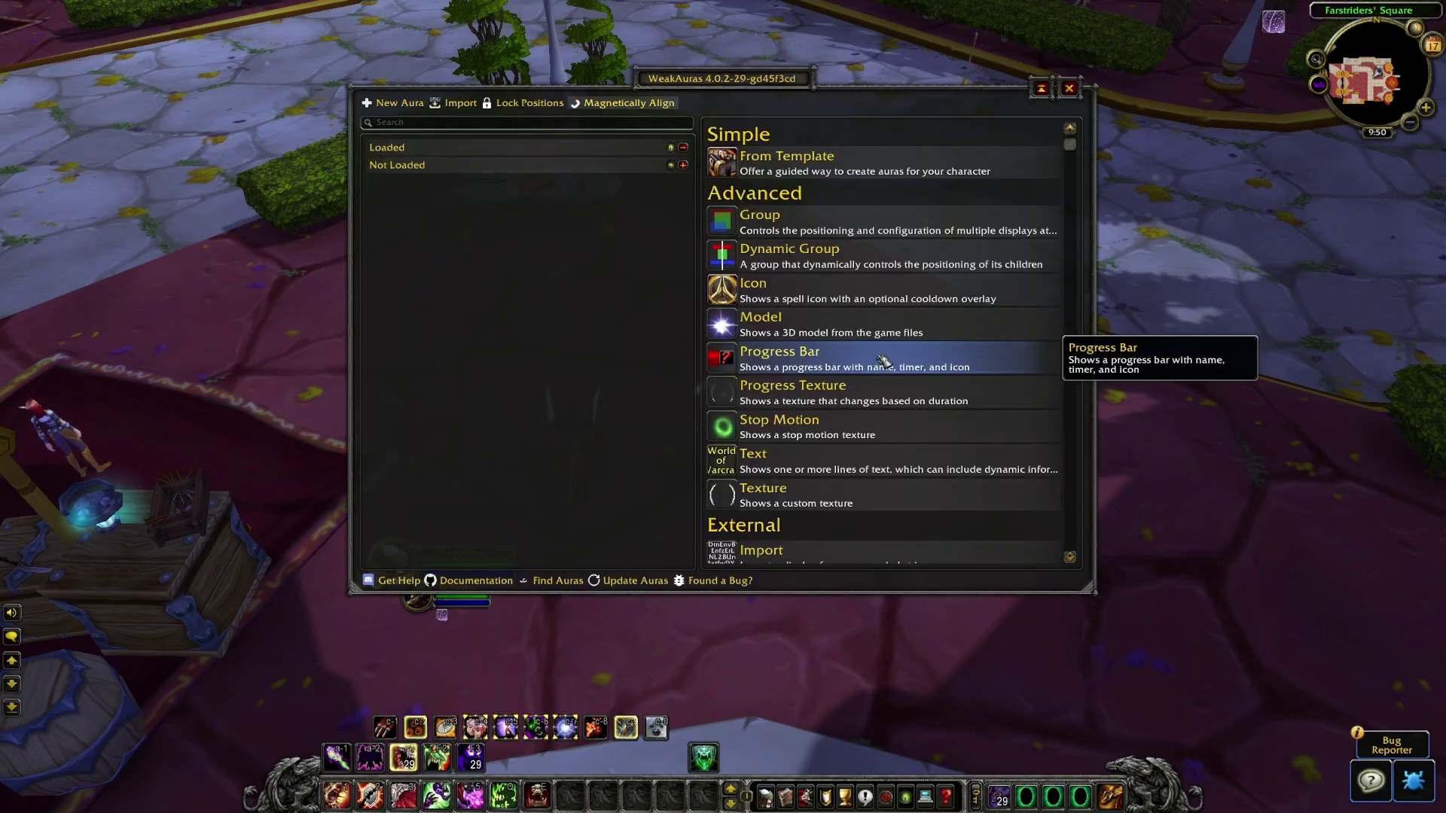
# Step: Paste the copied Luxthos string into WeakAuras' Import box and import the Luxthos - Warlock group
pyautogui.scroll(-1, 882, 362)
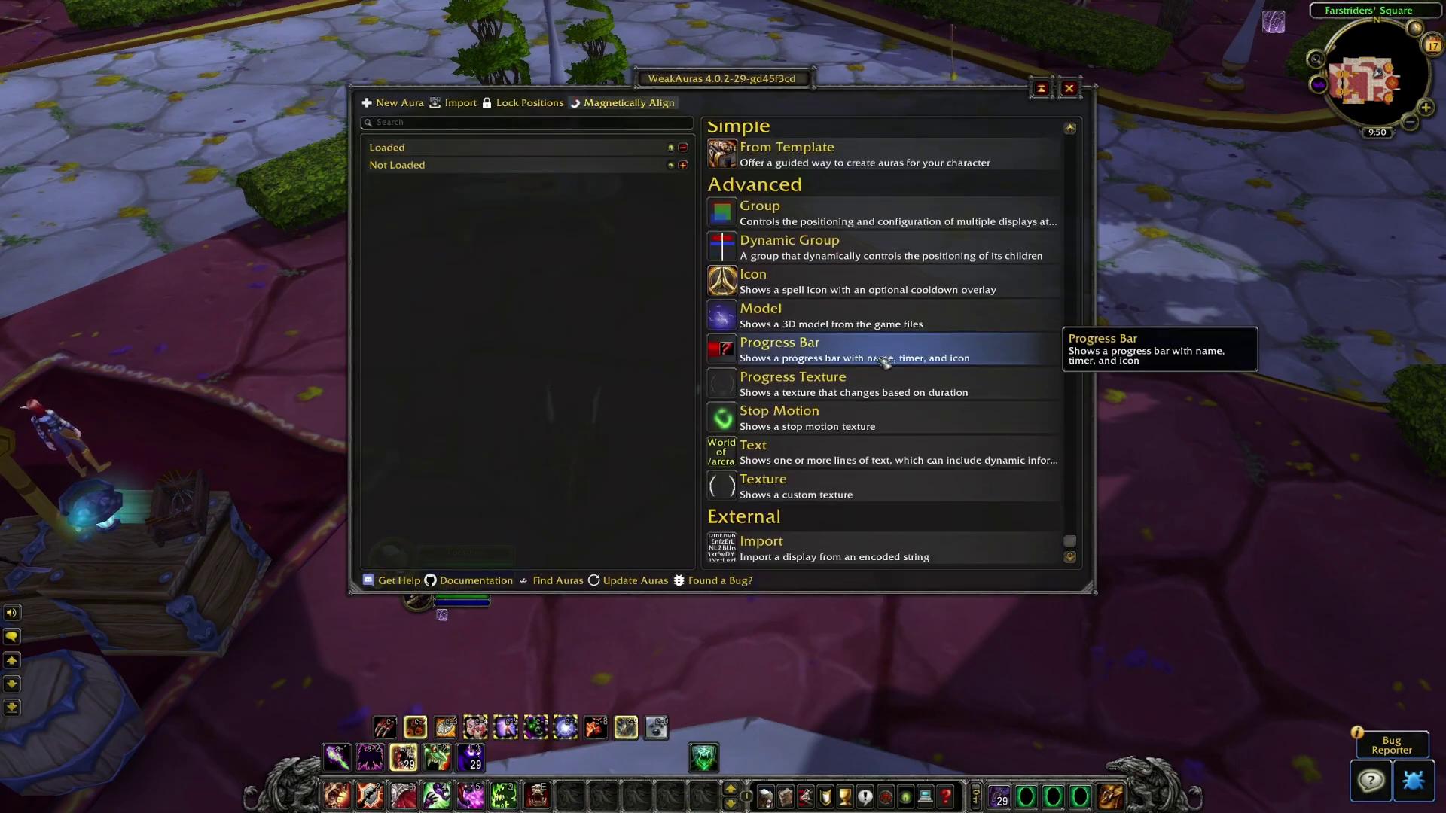
pyautogui.click(914, 546)
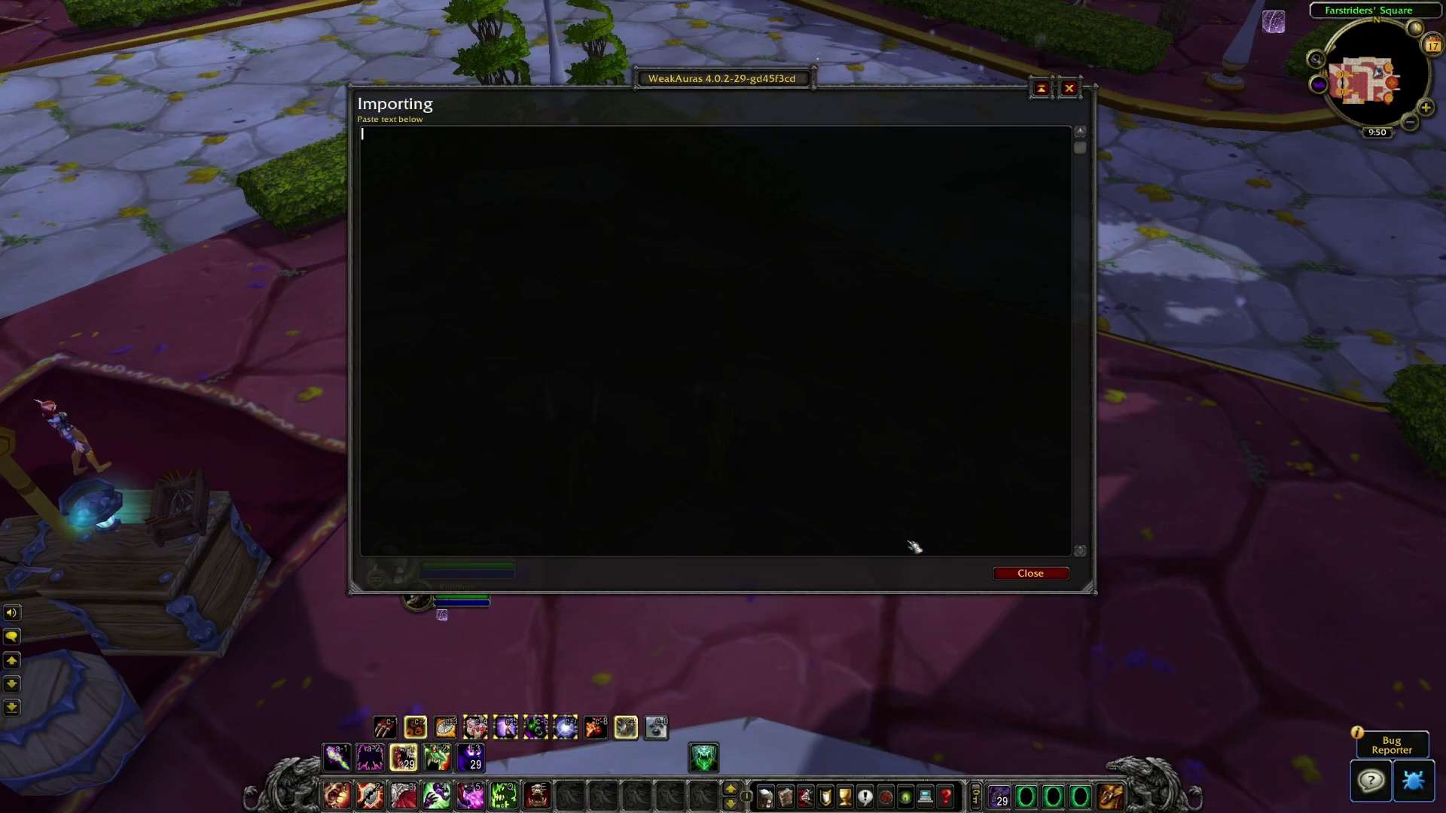
pyautogui.hotkey('ctrl', 'v')
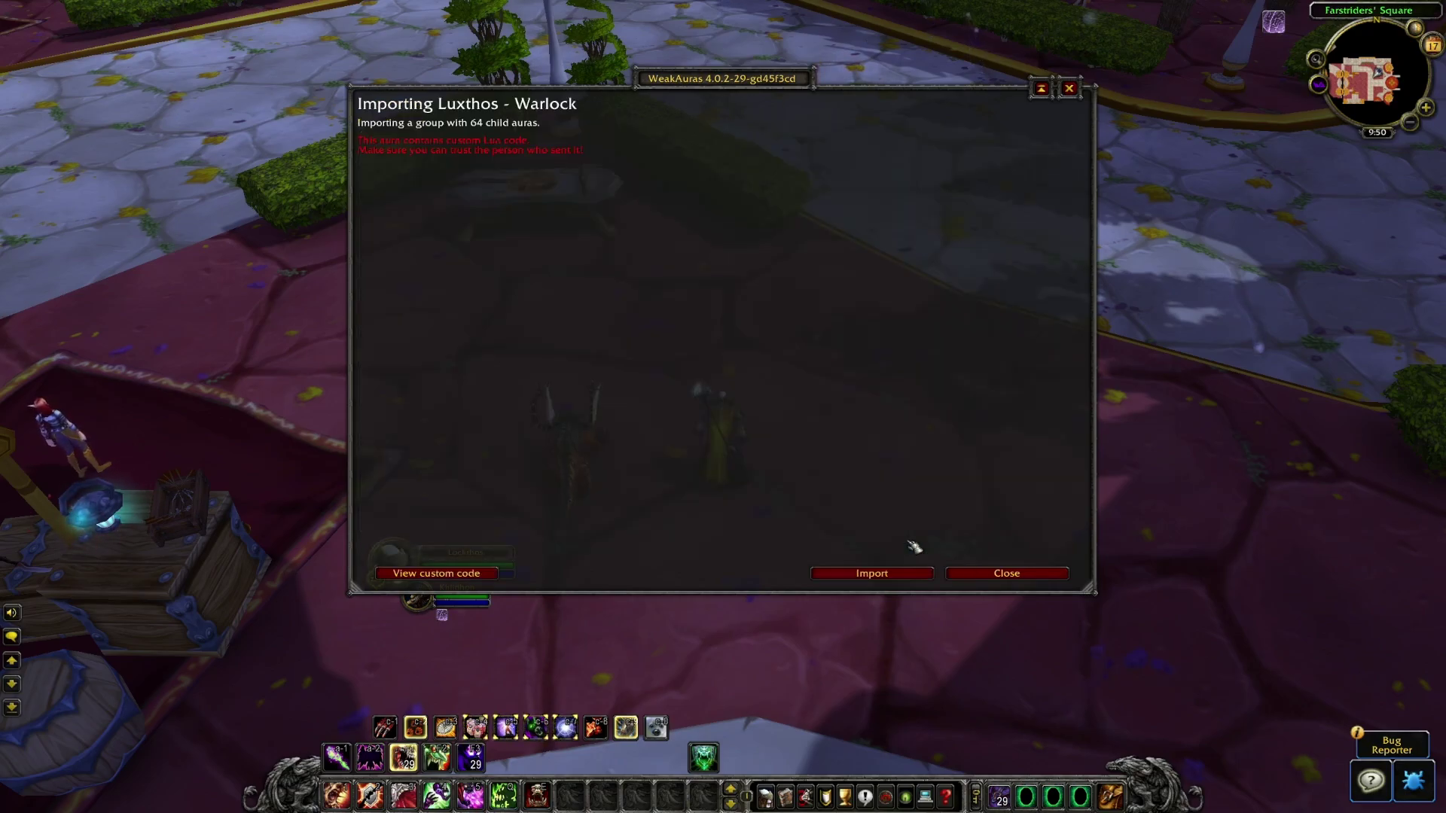
pyautogui.click(913, 576)
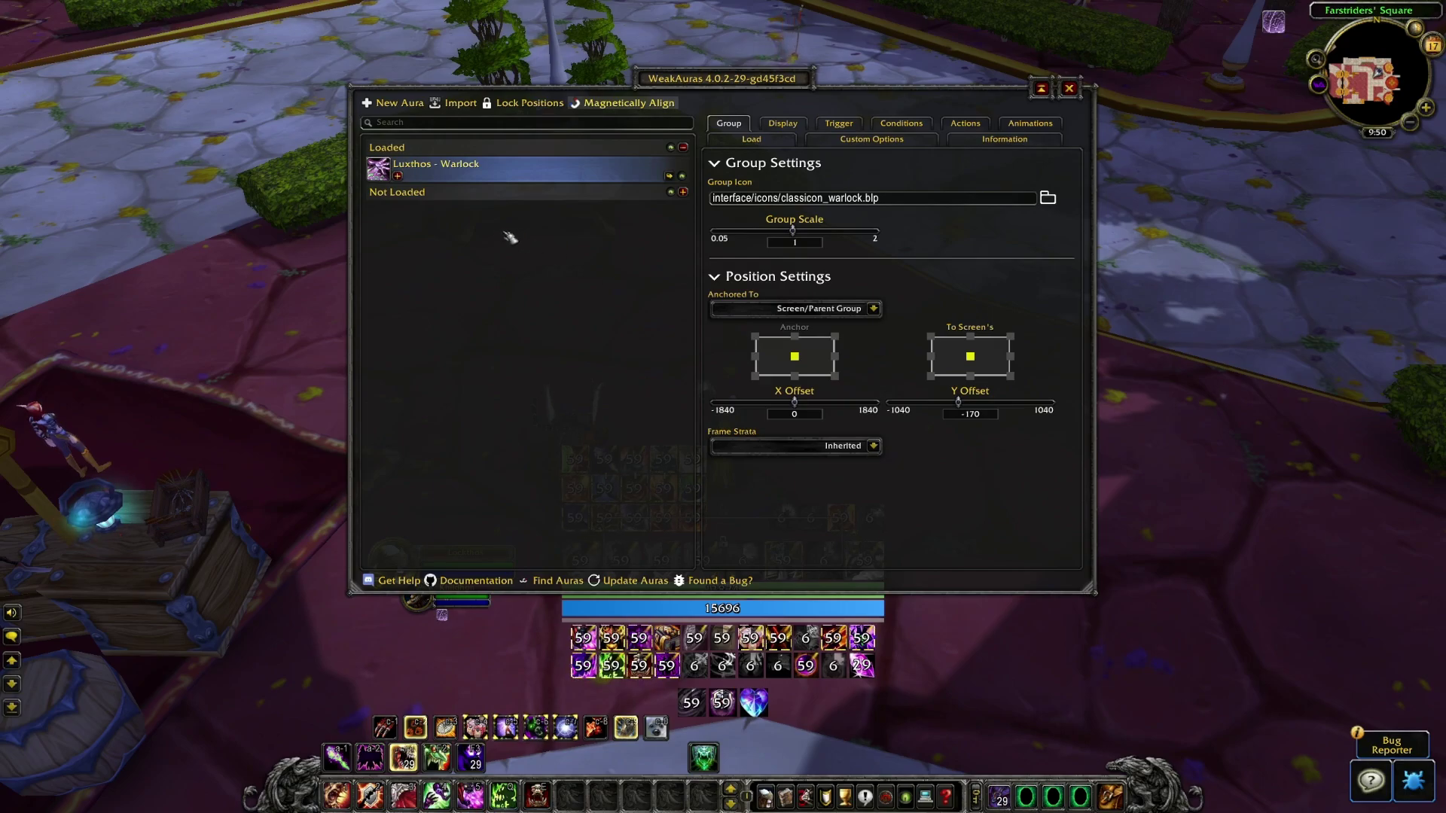
# Step: Expand Luxthos - Warlock to review its nine sub-groups, then close WeakAuras
pyautogui.click(398, 176)
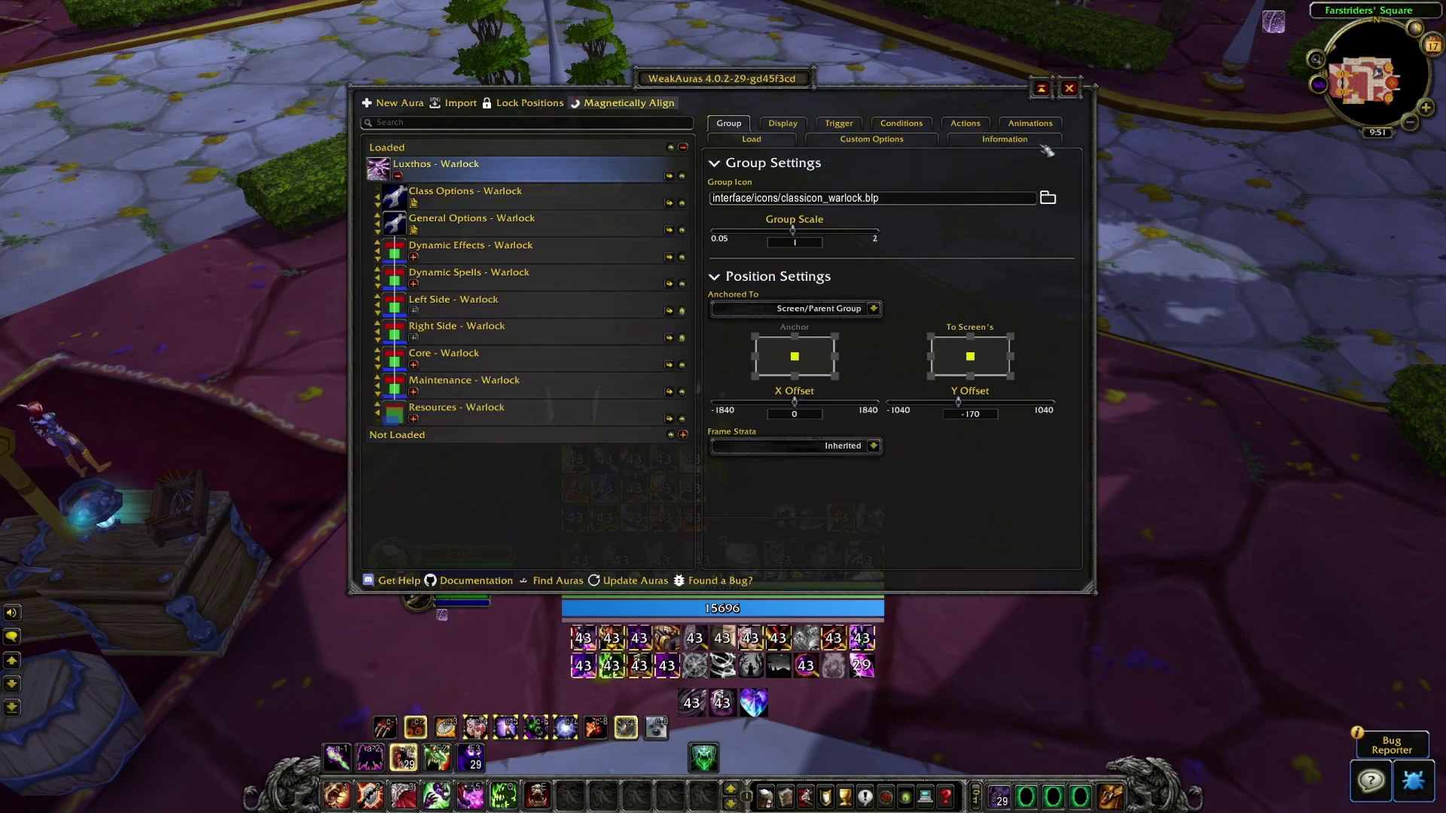
pyautogui.click(1072, 89)
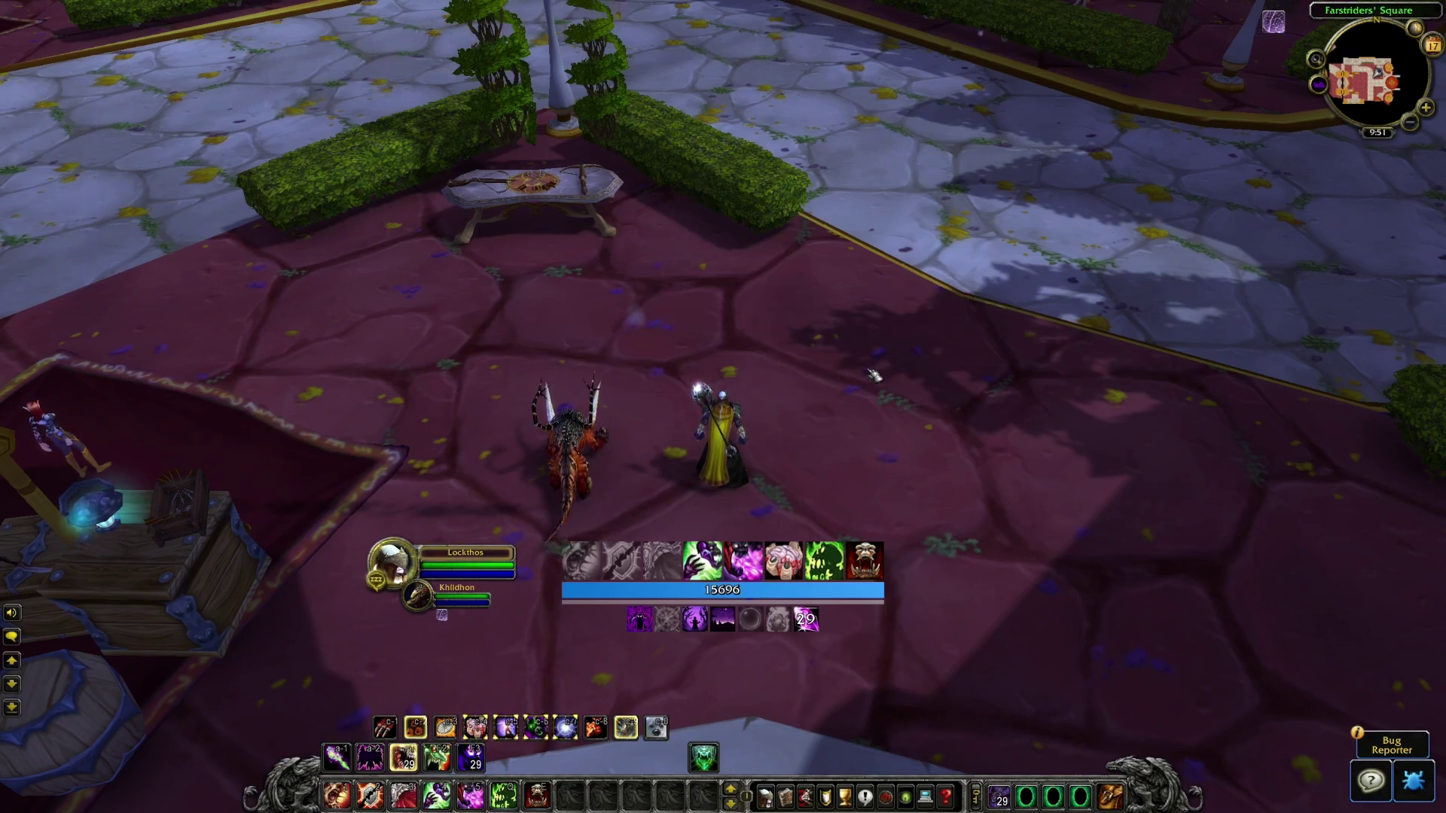
# Step: Turn on Show Numbers for Cooldowns under Interface > ActionBars, save, and return to the game
pyautogui.press('Escape')
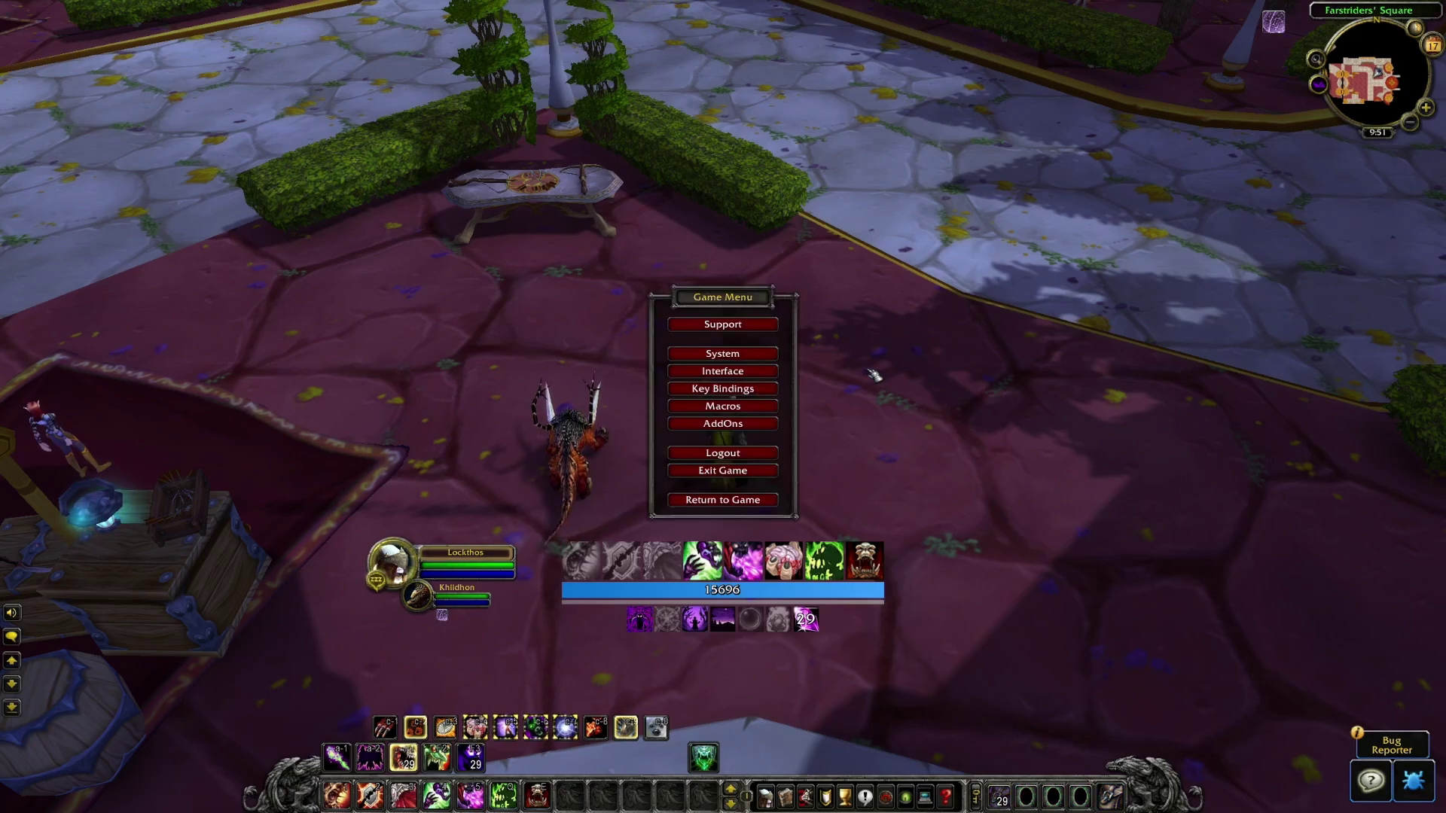
pyautogui.click(768, 372)
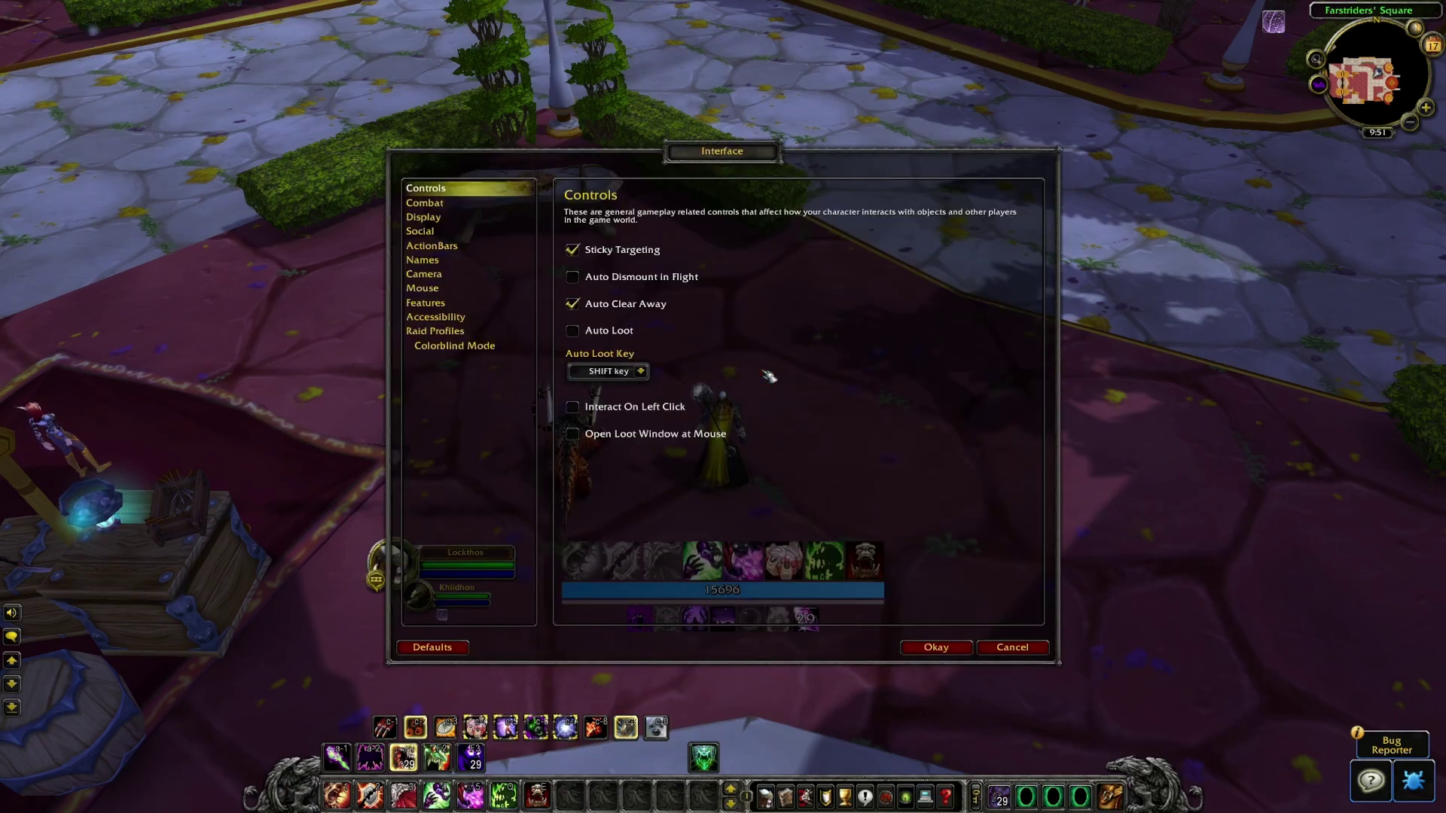
pyautogui.click(499, 256)
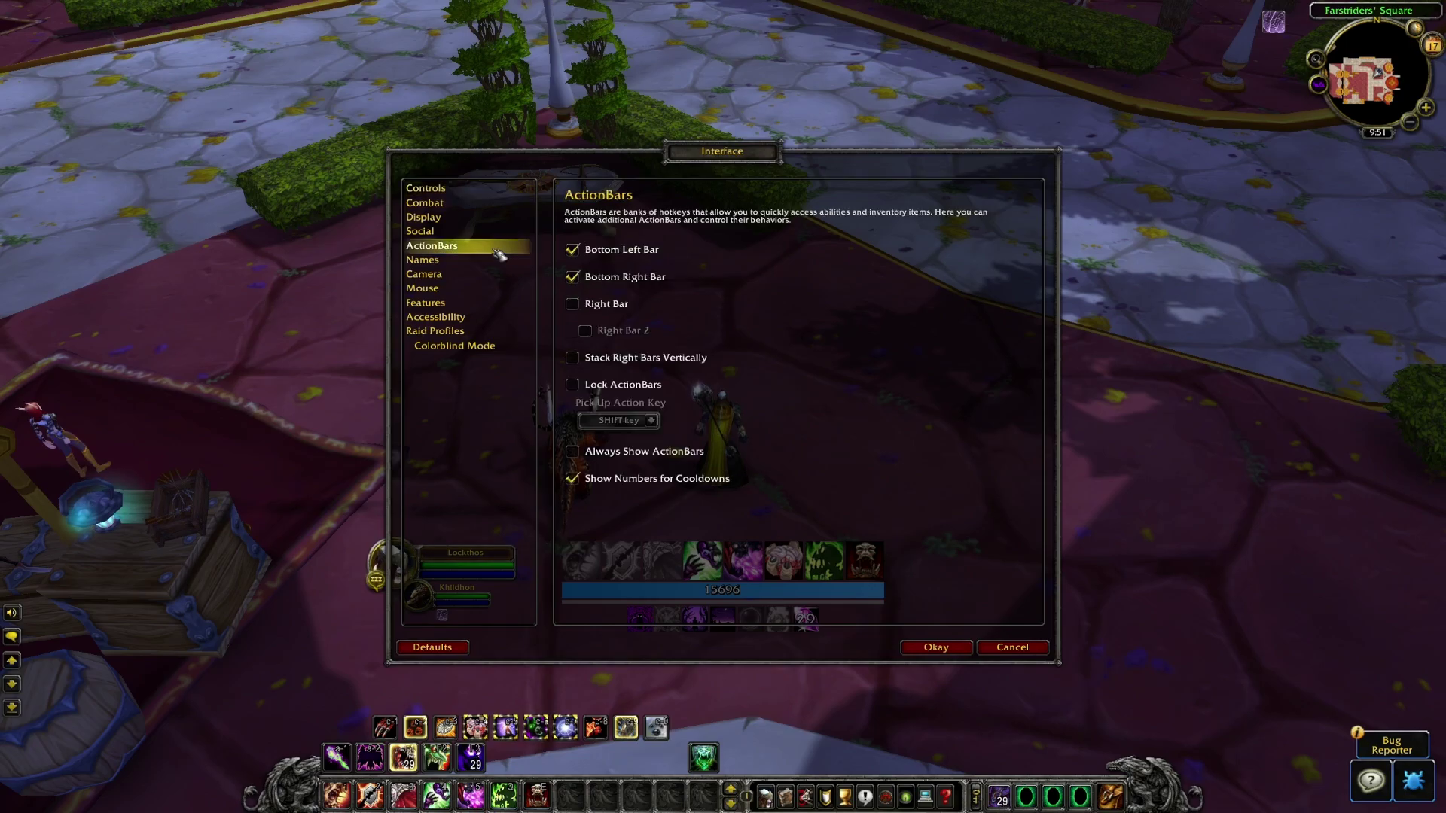
pyautogui.click(649, 482)
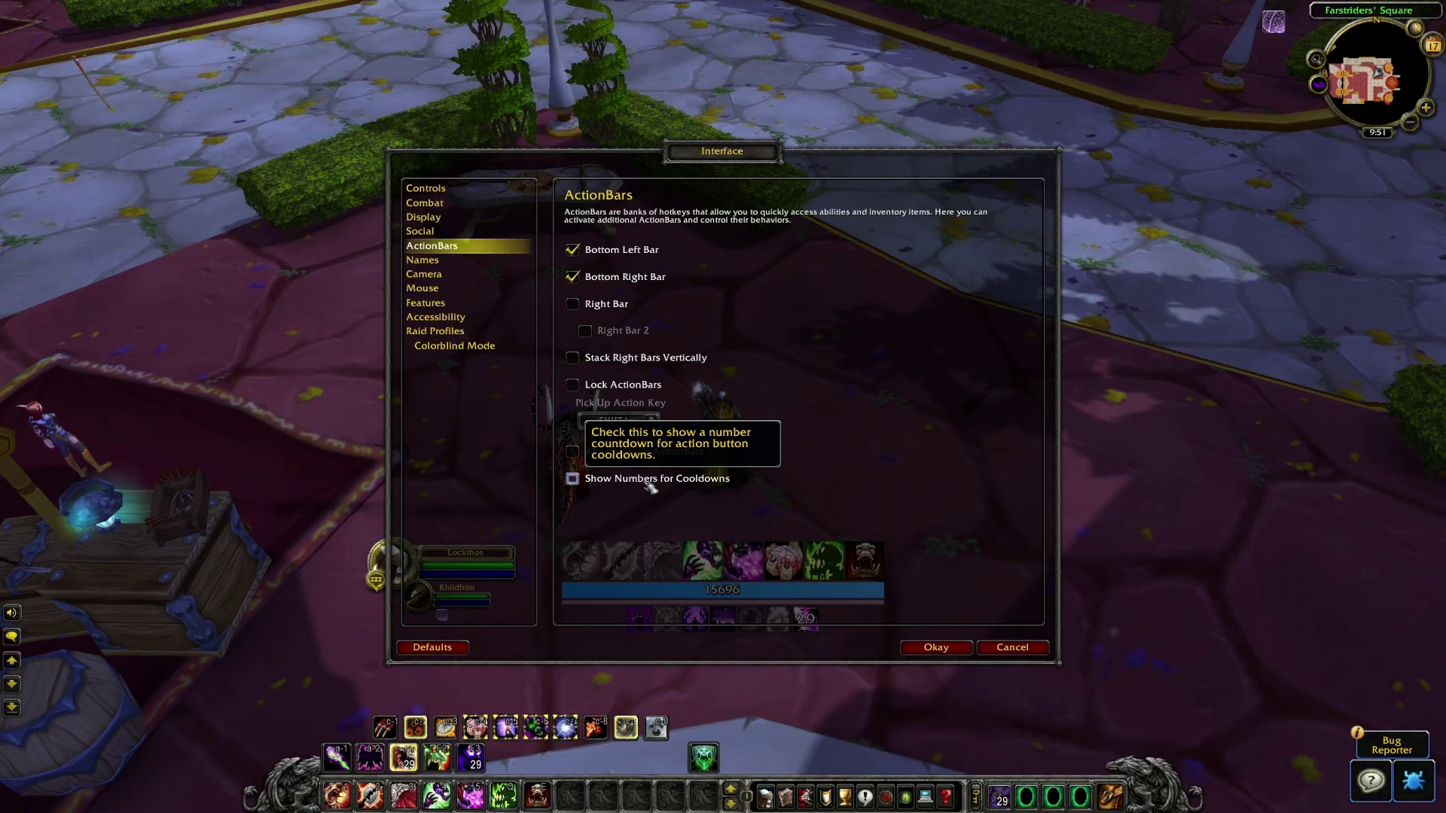
pyautogui.click(967, 650)
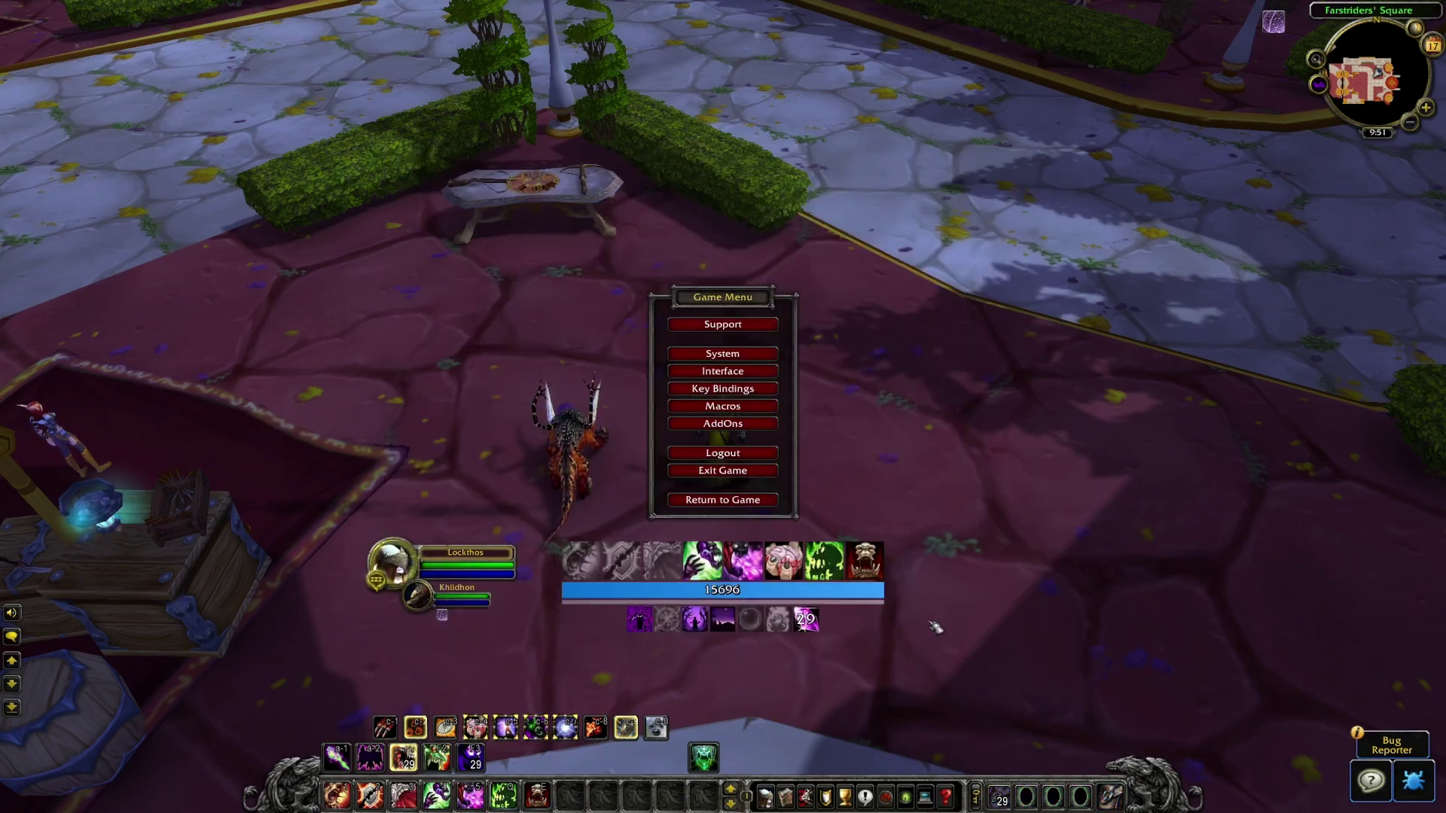
pyautogui.click(774, 502)
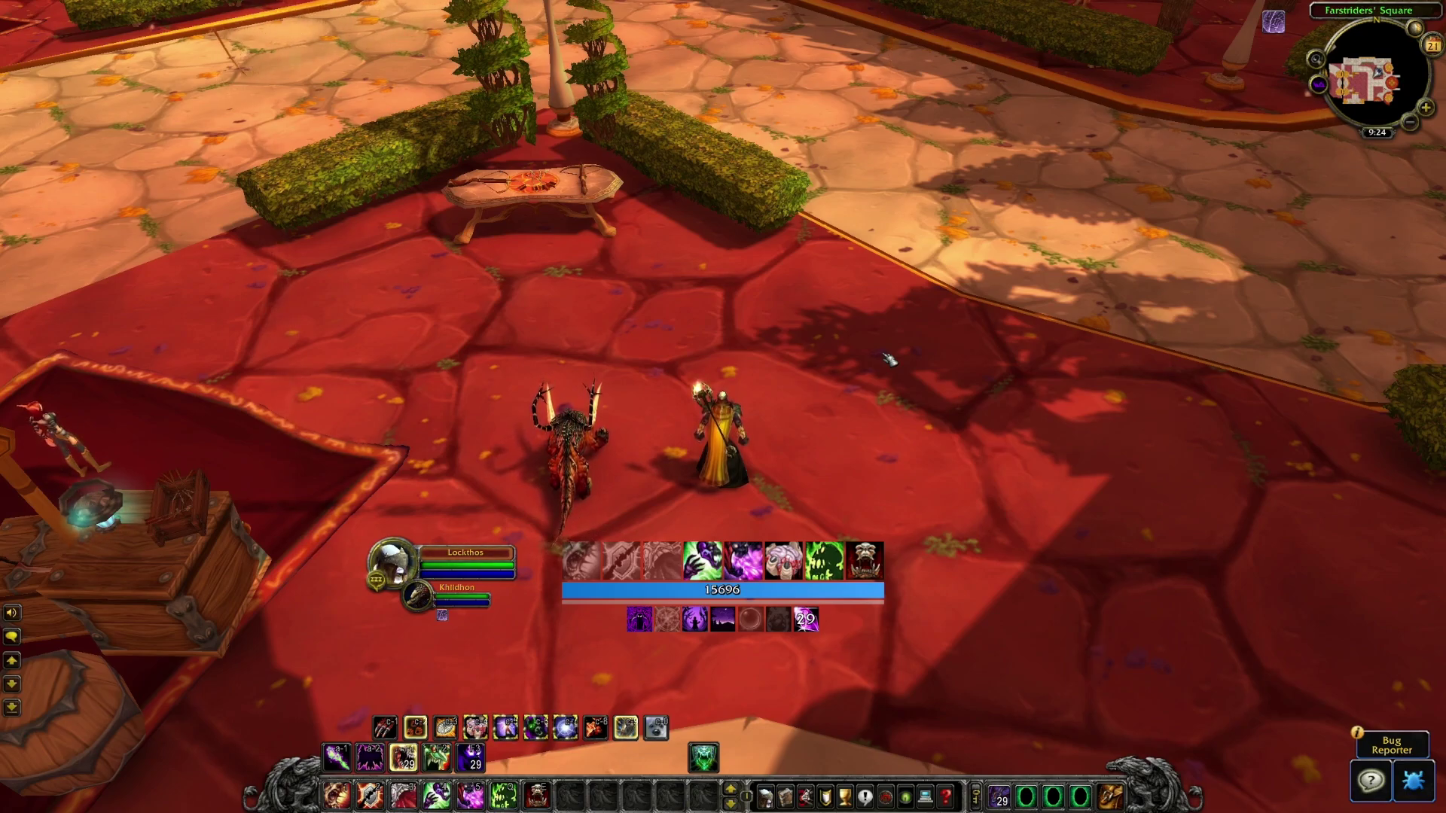
# Step: Open WeakAuras with /wa and set the Luxthos - Warlock Group Scale to 1
pyautogui.write('/')
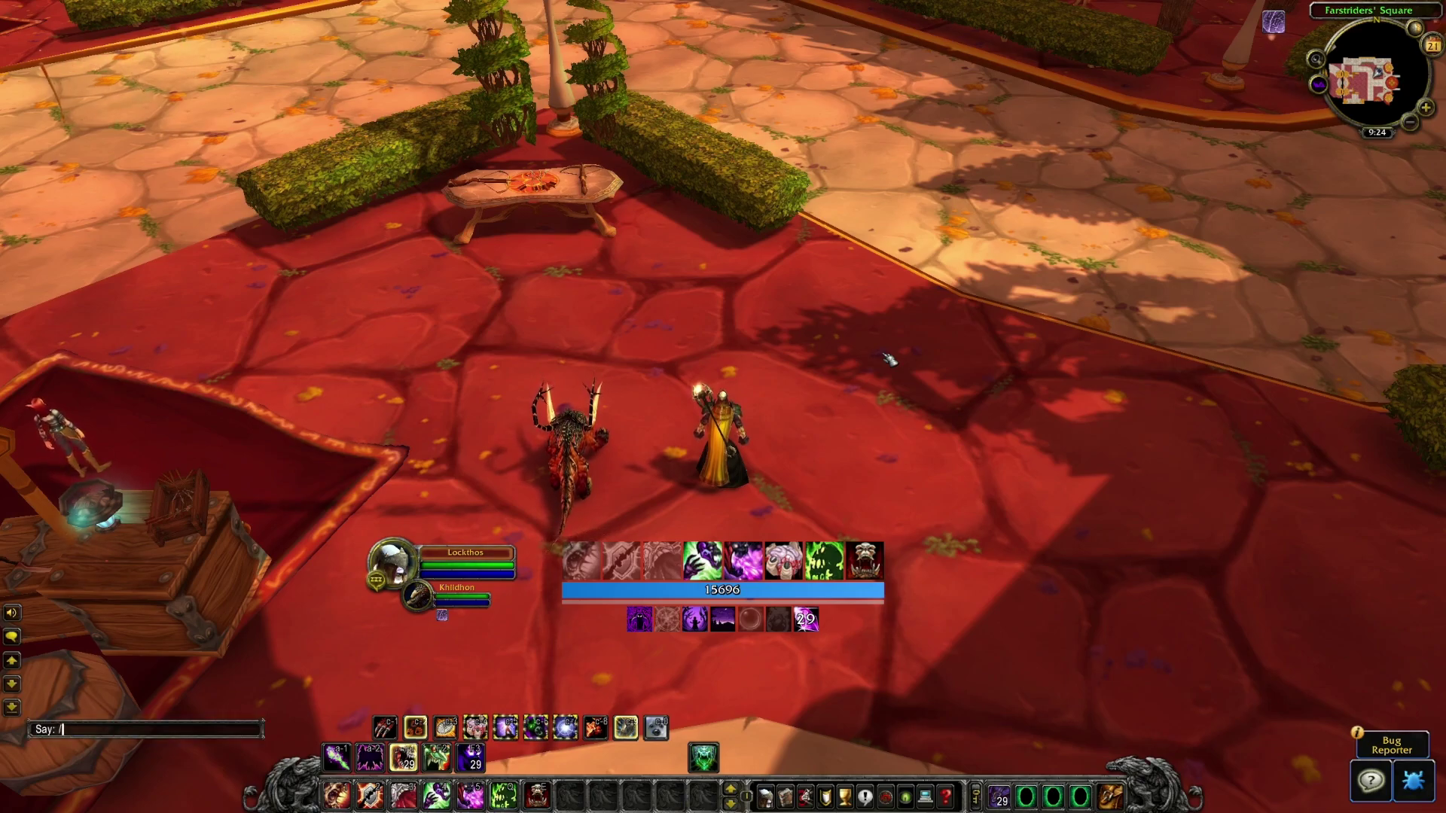
pyautogui.write('wa')
pyautogui.press('Return')
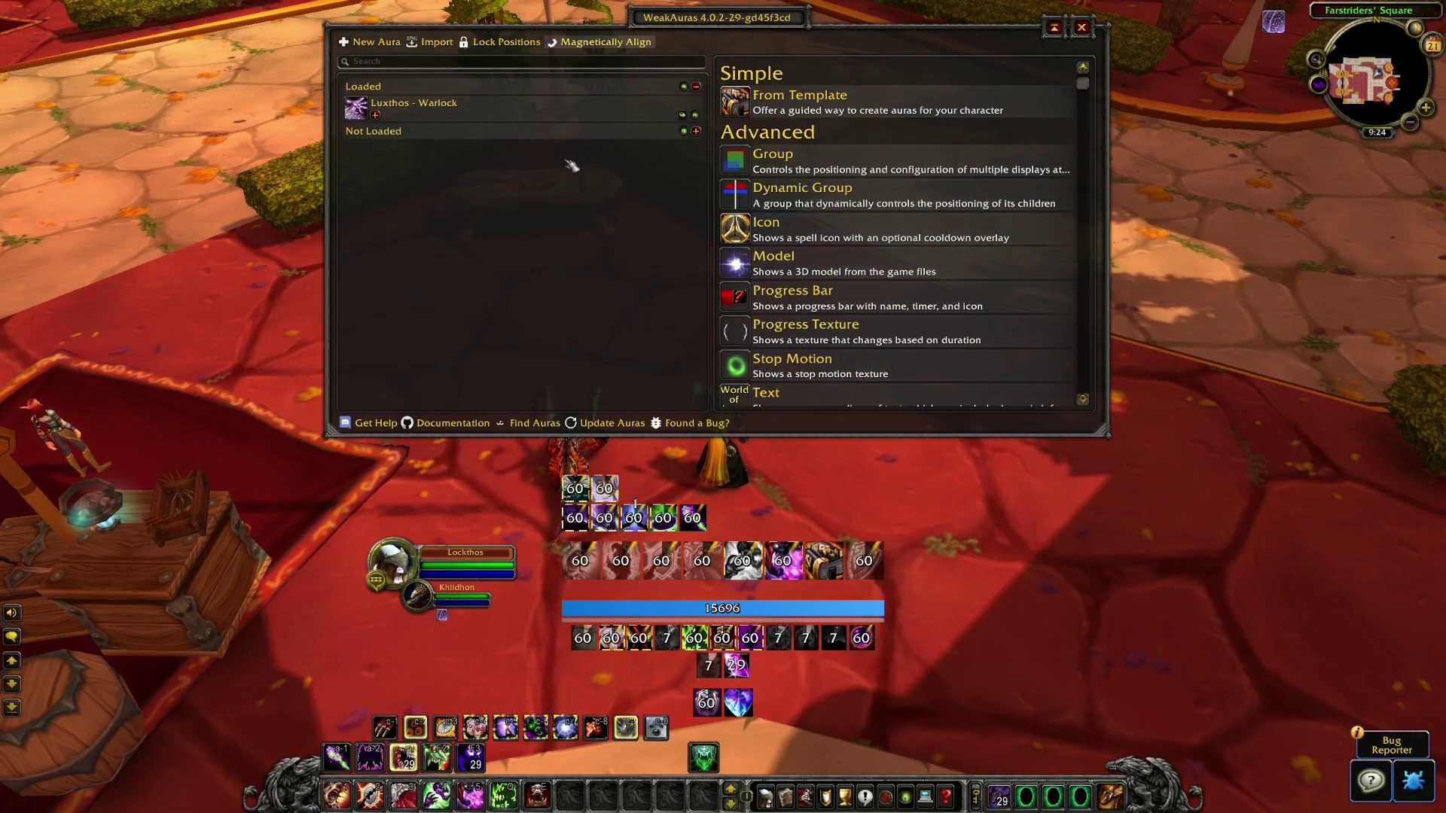
pyautogui.click(435, 122)
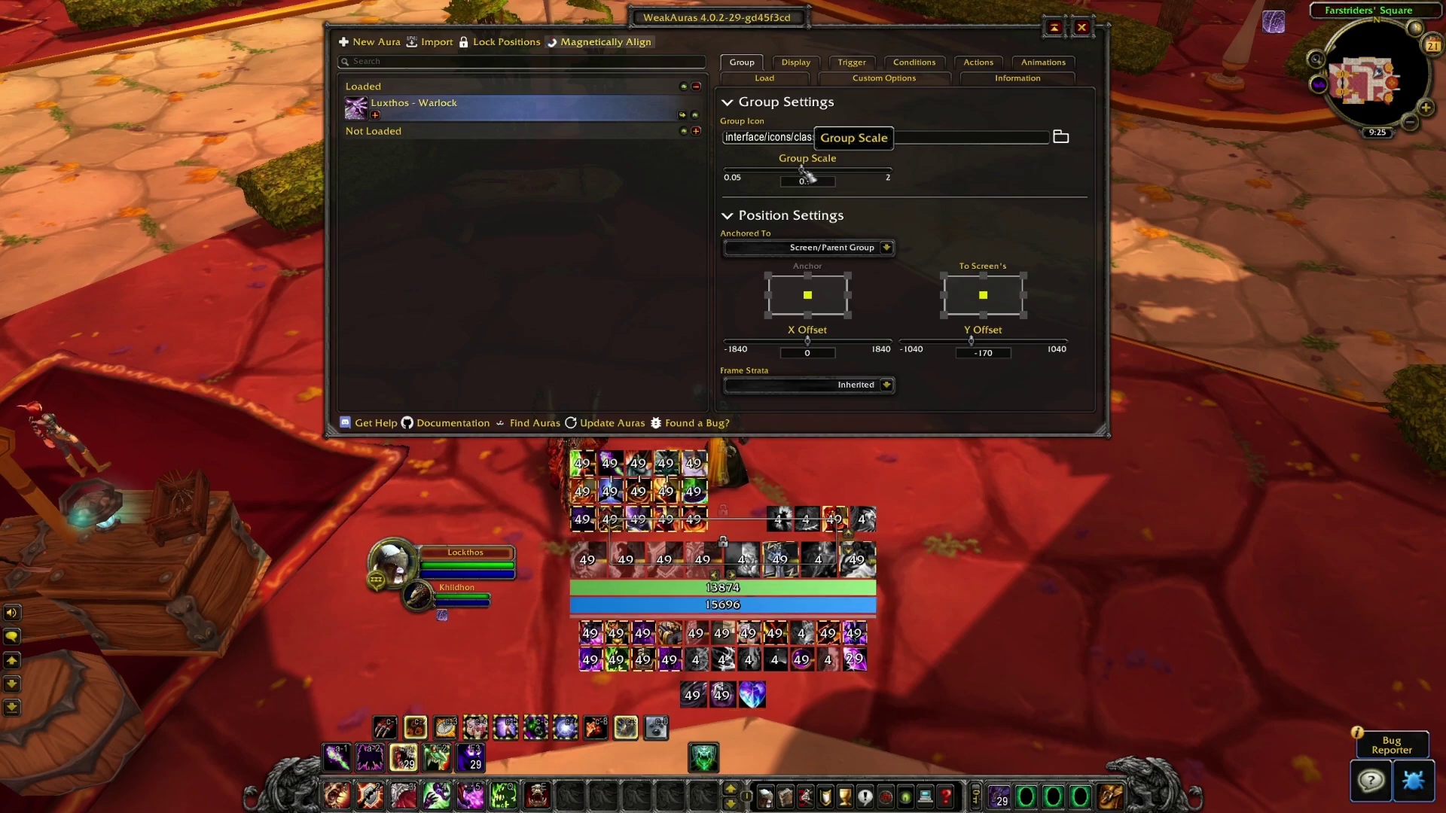
pyautogui.moveTo(786, 181)
pyautogui.mouseDown()
pyautogui.moveTo(826, 186)
pyautogui.moveTo(804, 186)
pyautogui.mouseUp()
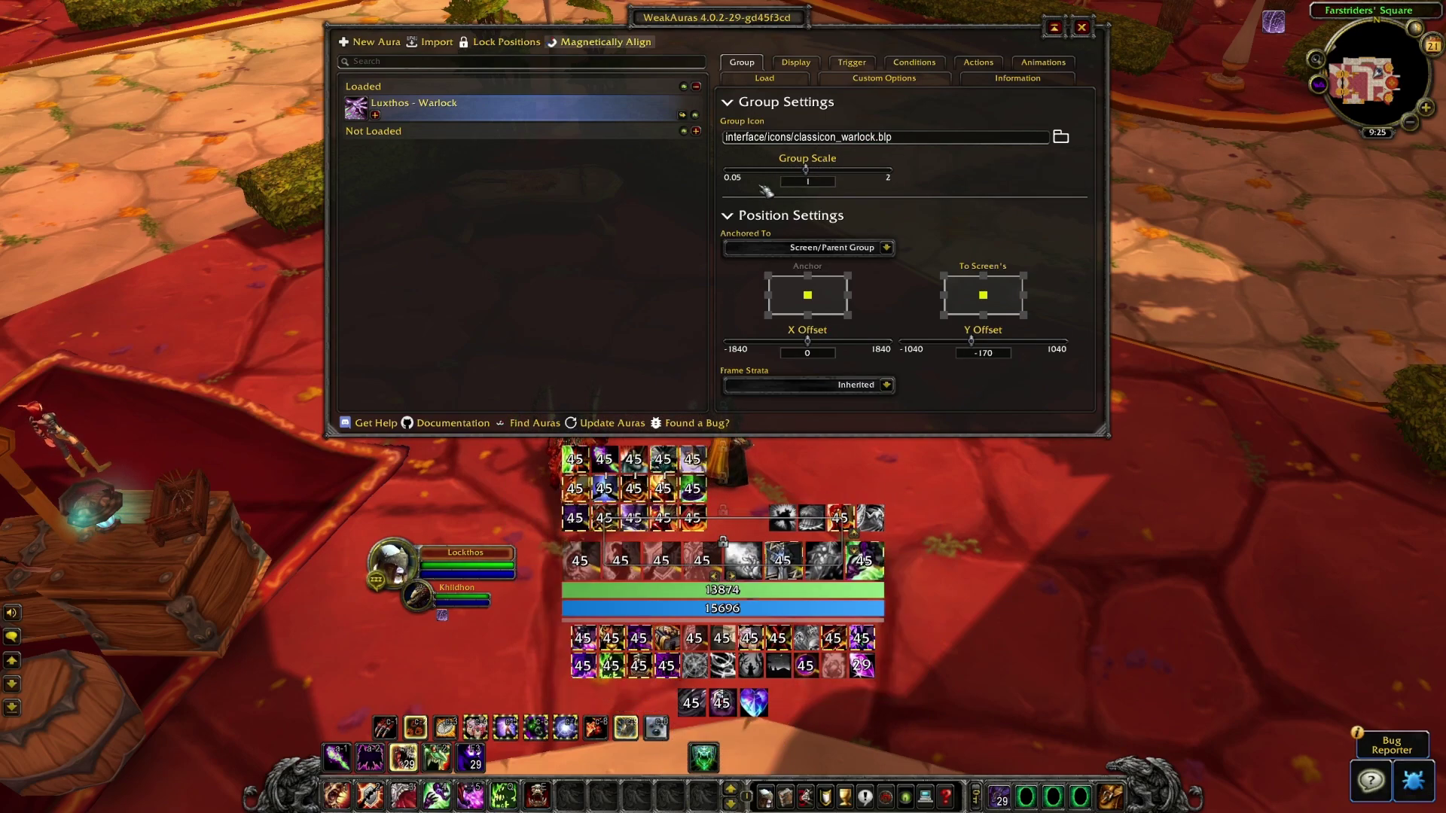
# Step: Adjust the group's X and Y Offset sliders and close the aura options
pyautogui.moveTo(808, 343)
pyautogui.mouseDown()
pyautogui.moveTo(792, 343)
pyautogui.moveTo(825, 345)
pyautogui.moveTo(807, 344)
pyautogui.mouseUp()
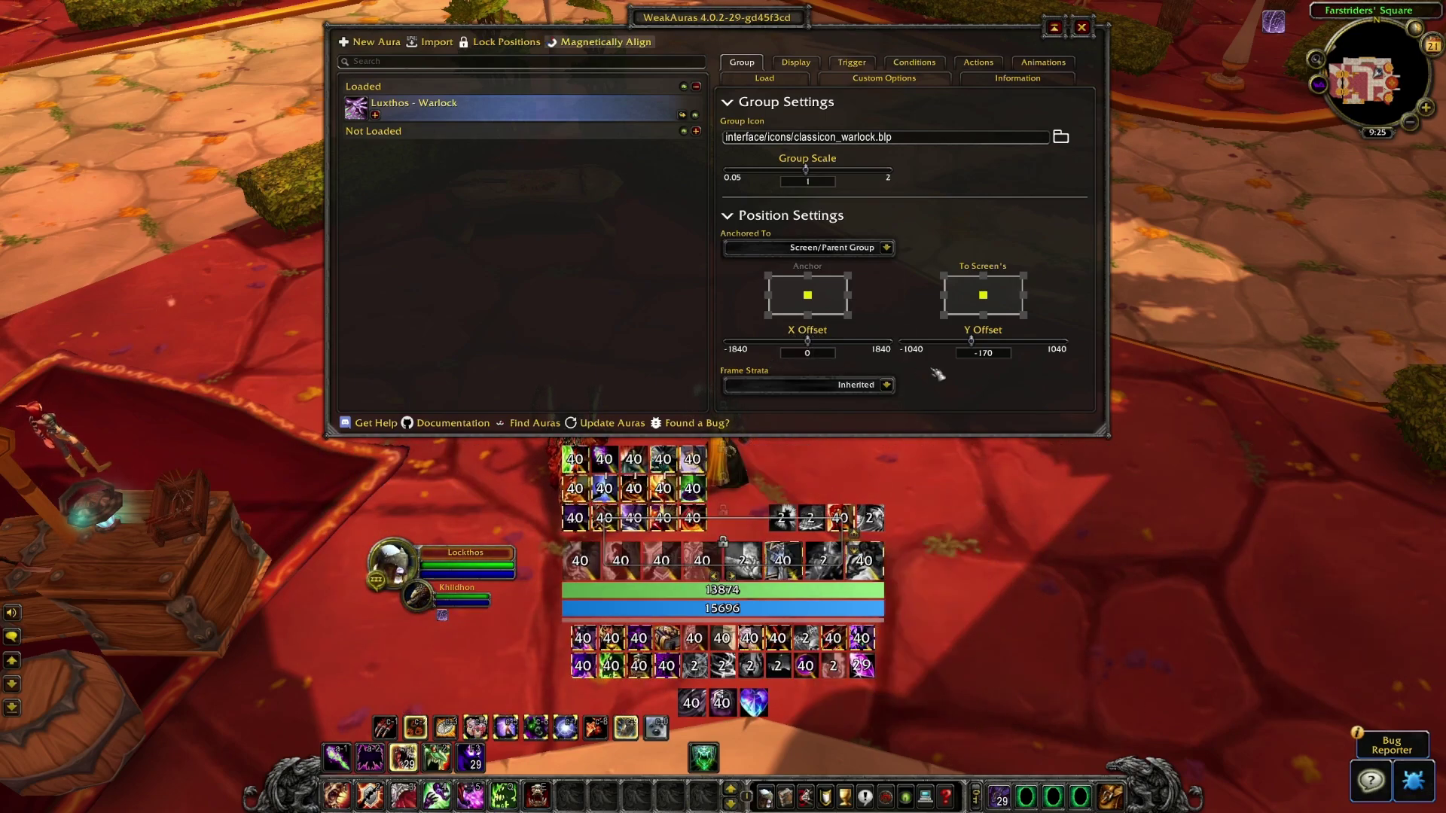
pyautogui.click(977, 350)
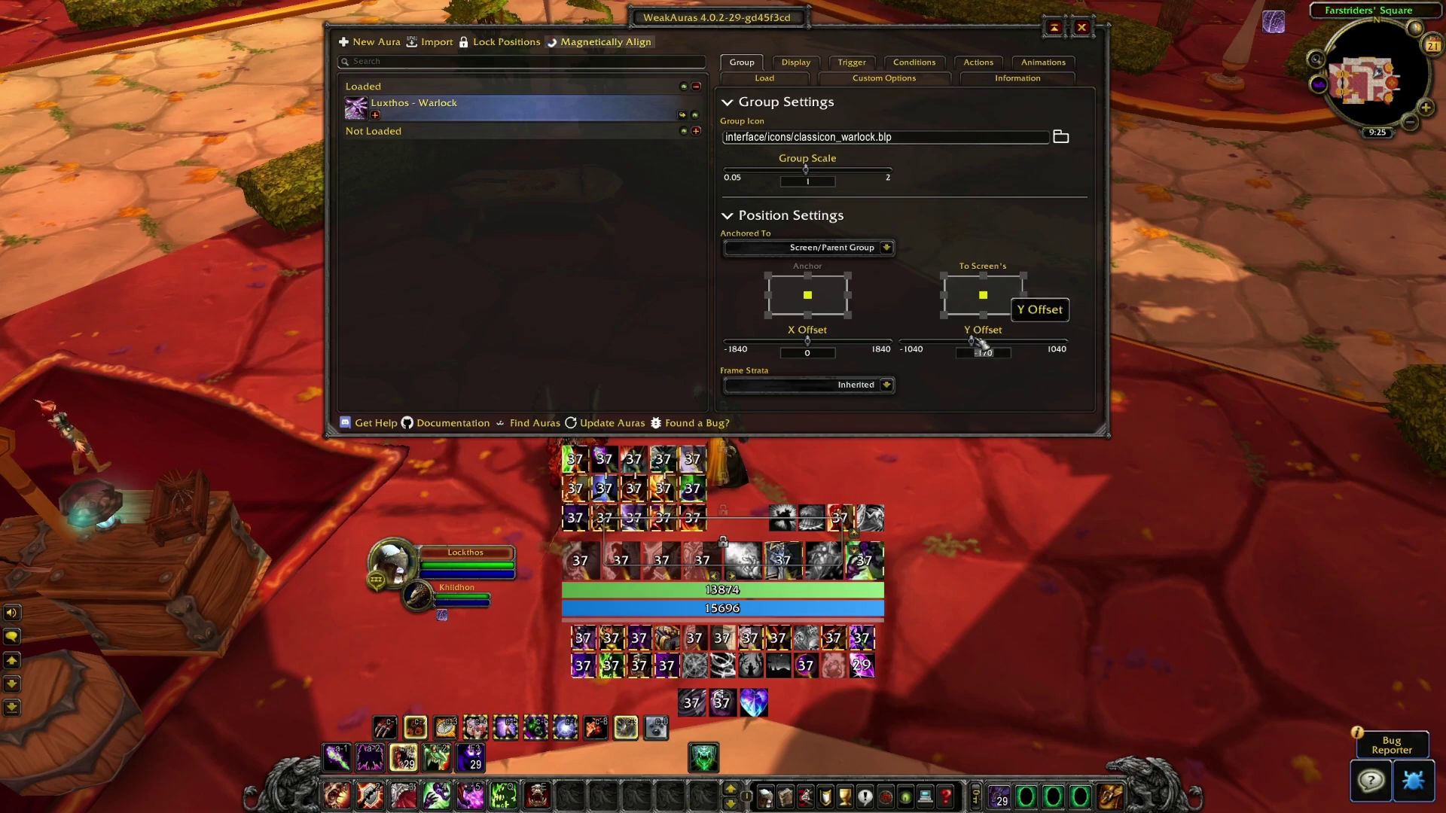
pyautogui.moveTo(972, 342); pyautogui.dragTo(984, 354)
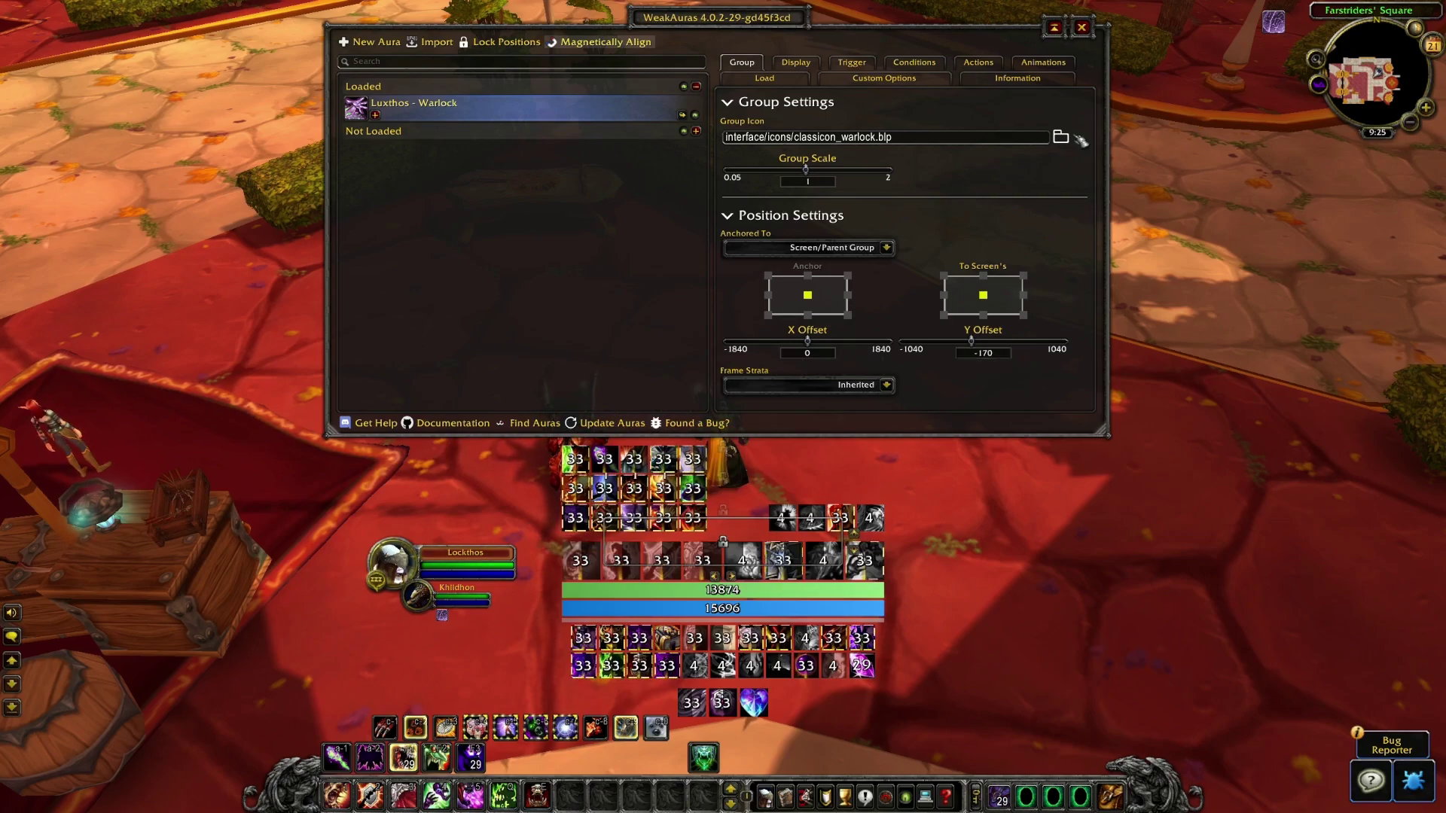
pyautogui.click(1089, 29)
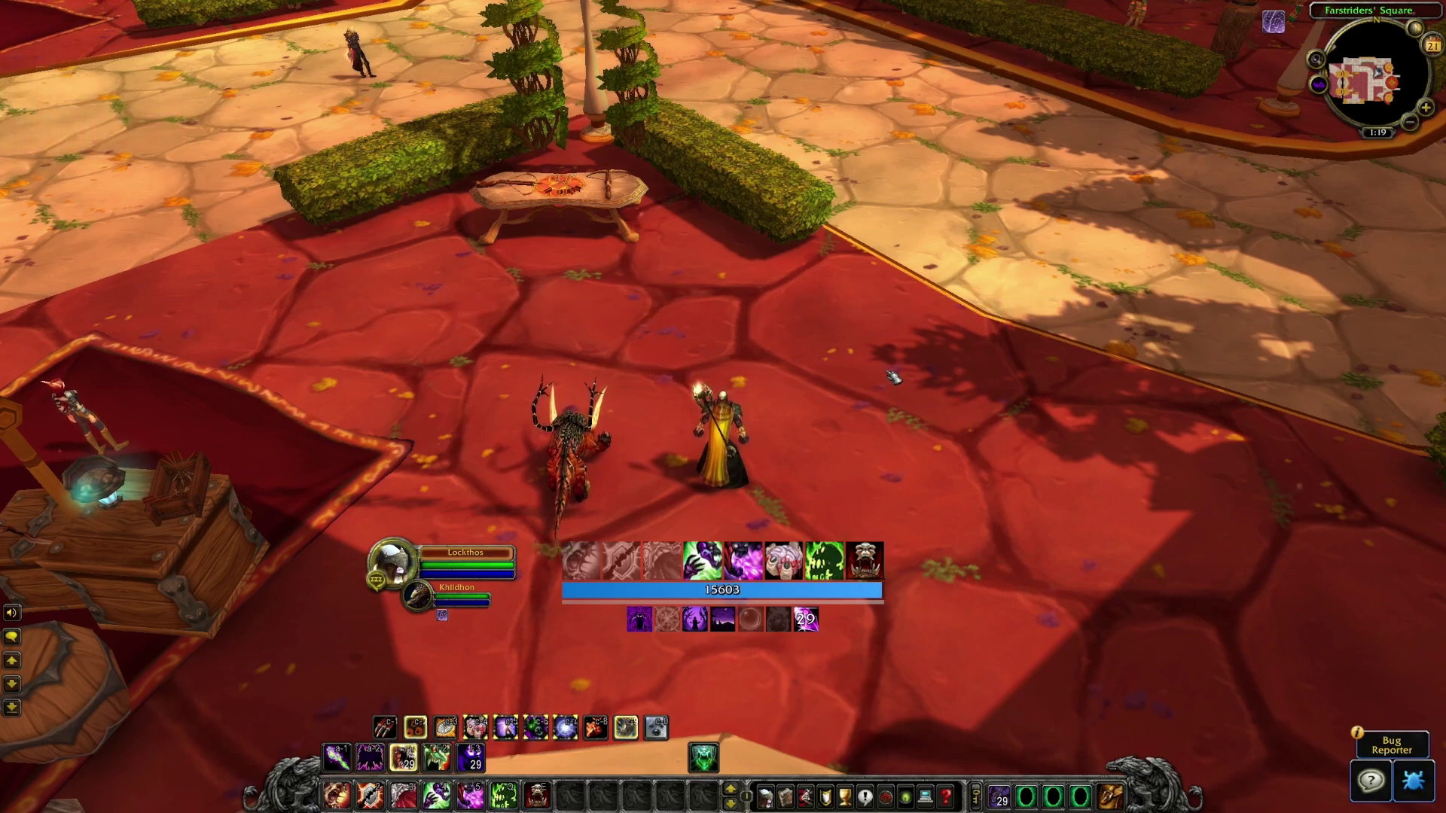
# Step: Reopen WeakAuras, expand Luxthos - Warlock, and list Core - Warlock's child auras in its settings
pyautogui.write('/wa')
pyautogui.press('Return')
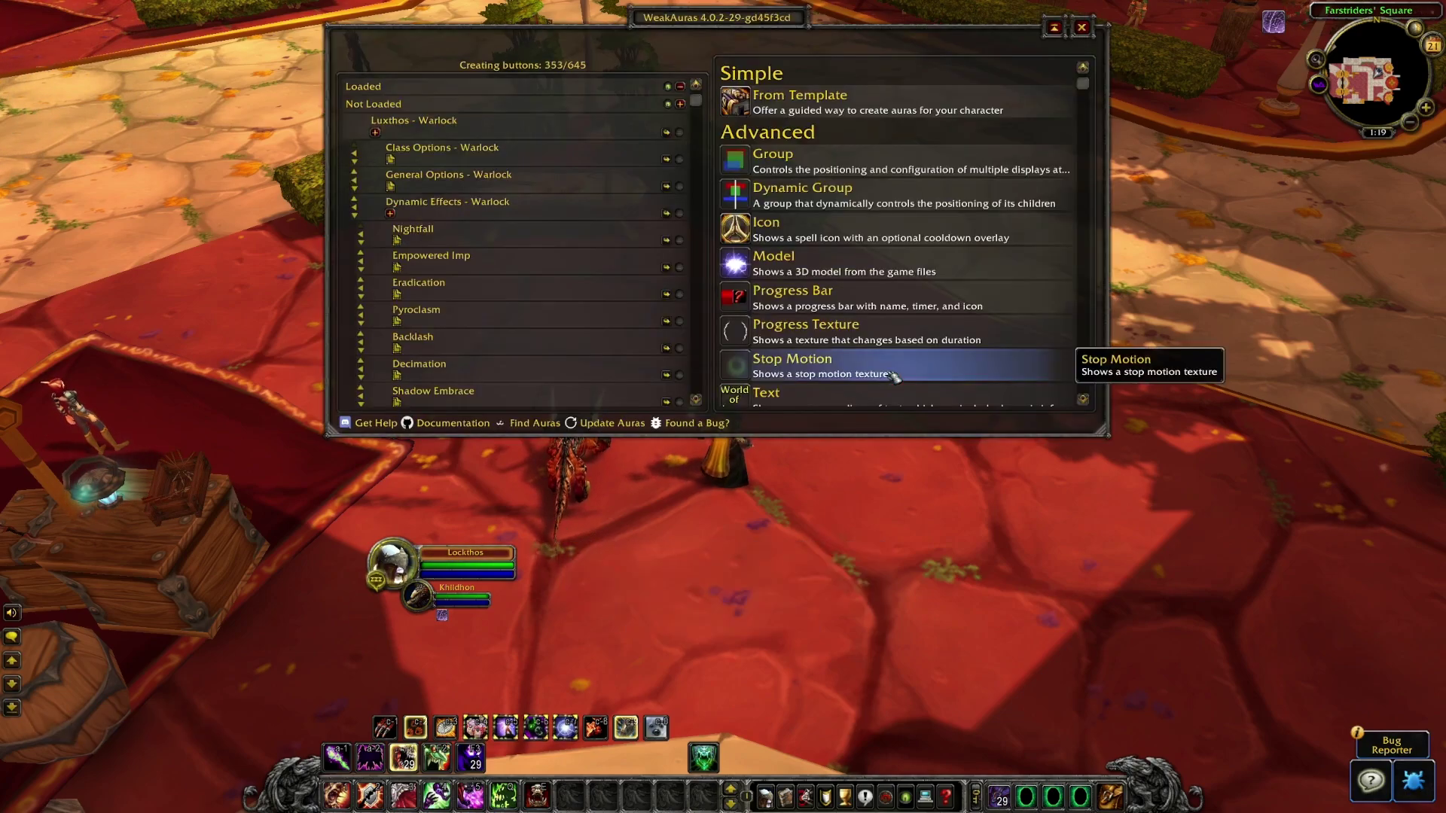
pyautogui.rightClick(358, 111)
pyautogui.click(375, 115)
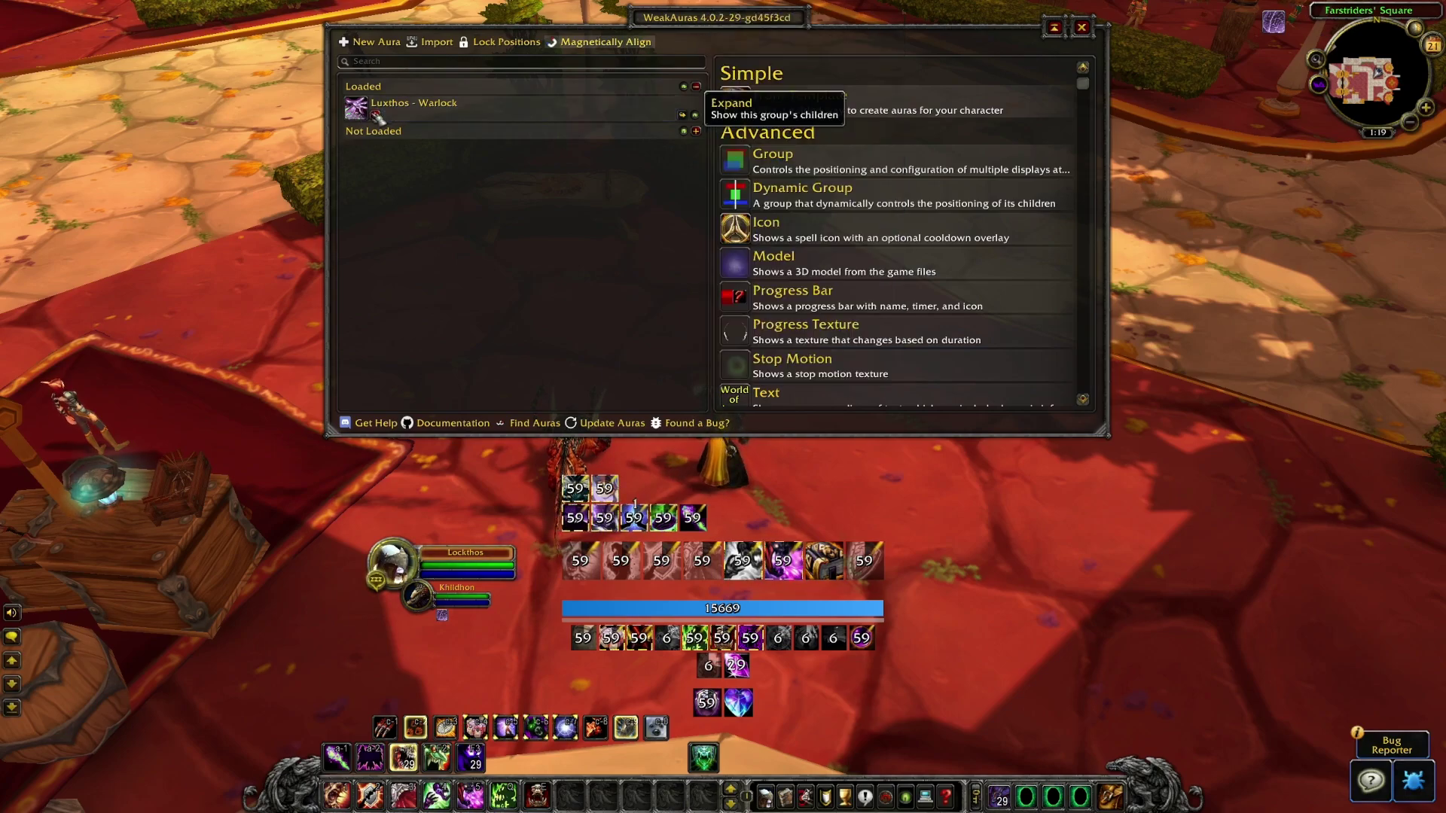
pyautogui.click(375, 114)
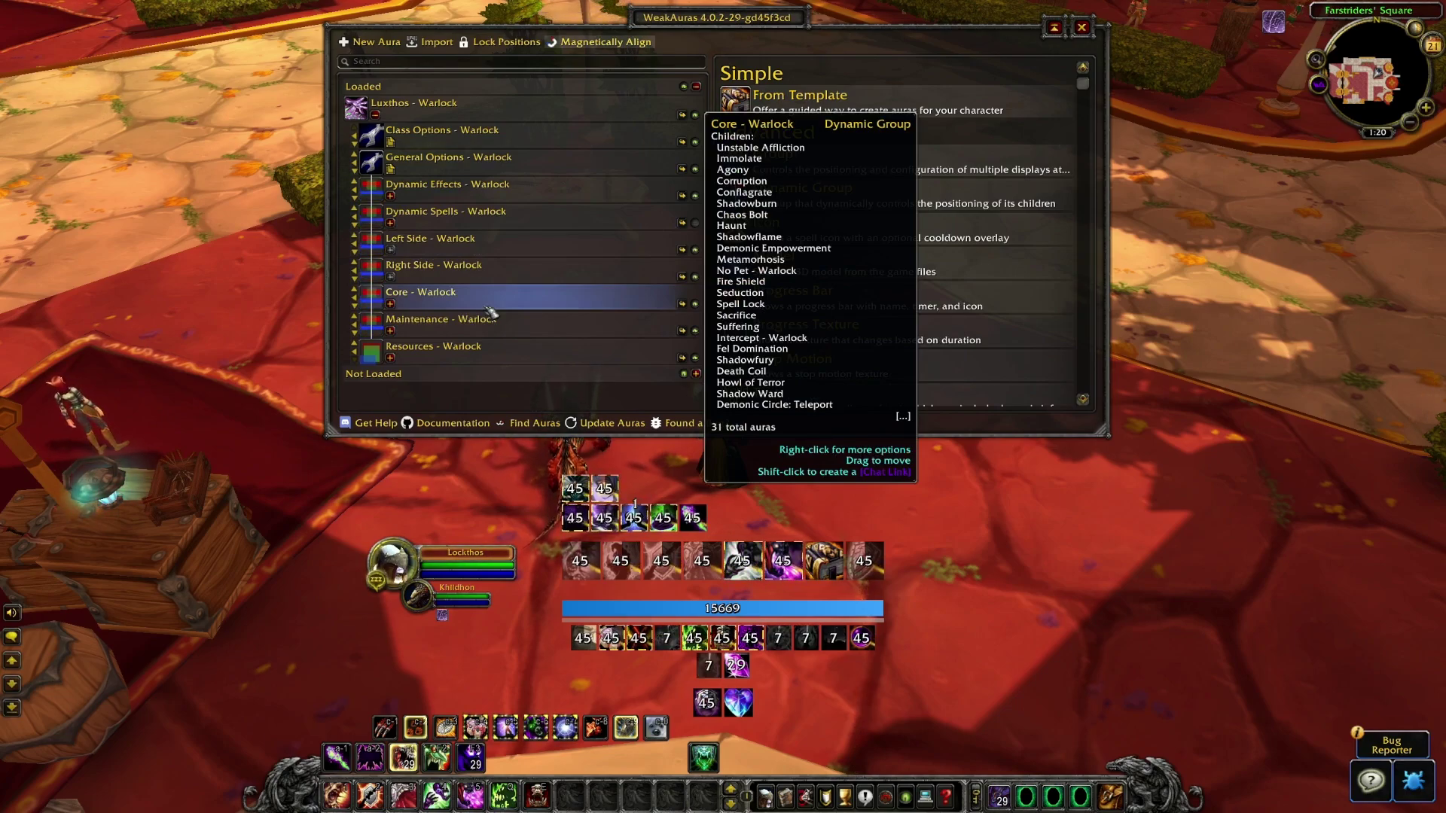
pyautogui.click(447, 304)
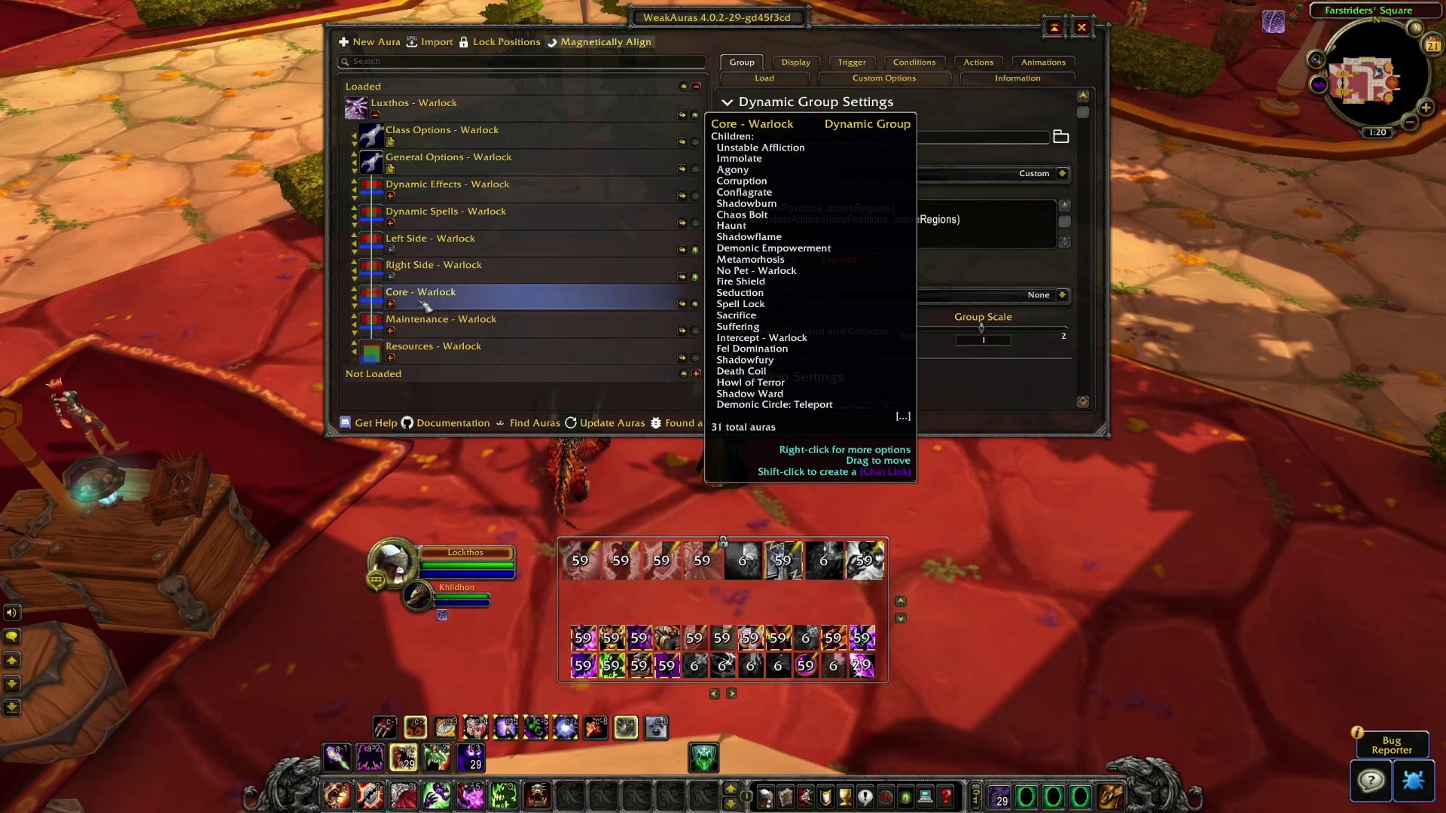
pyautogui.click(538, 309)
pyautogui.scroll(-2, 540, 313)
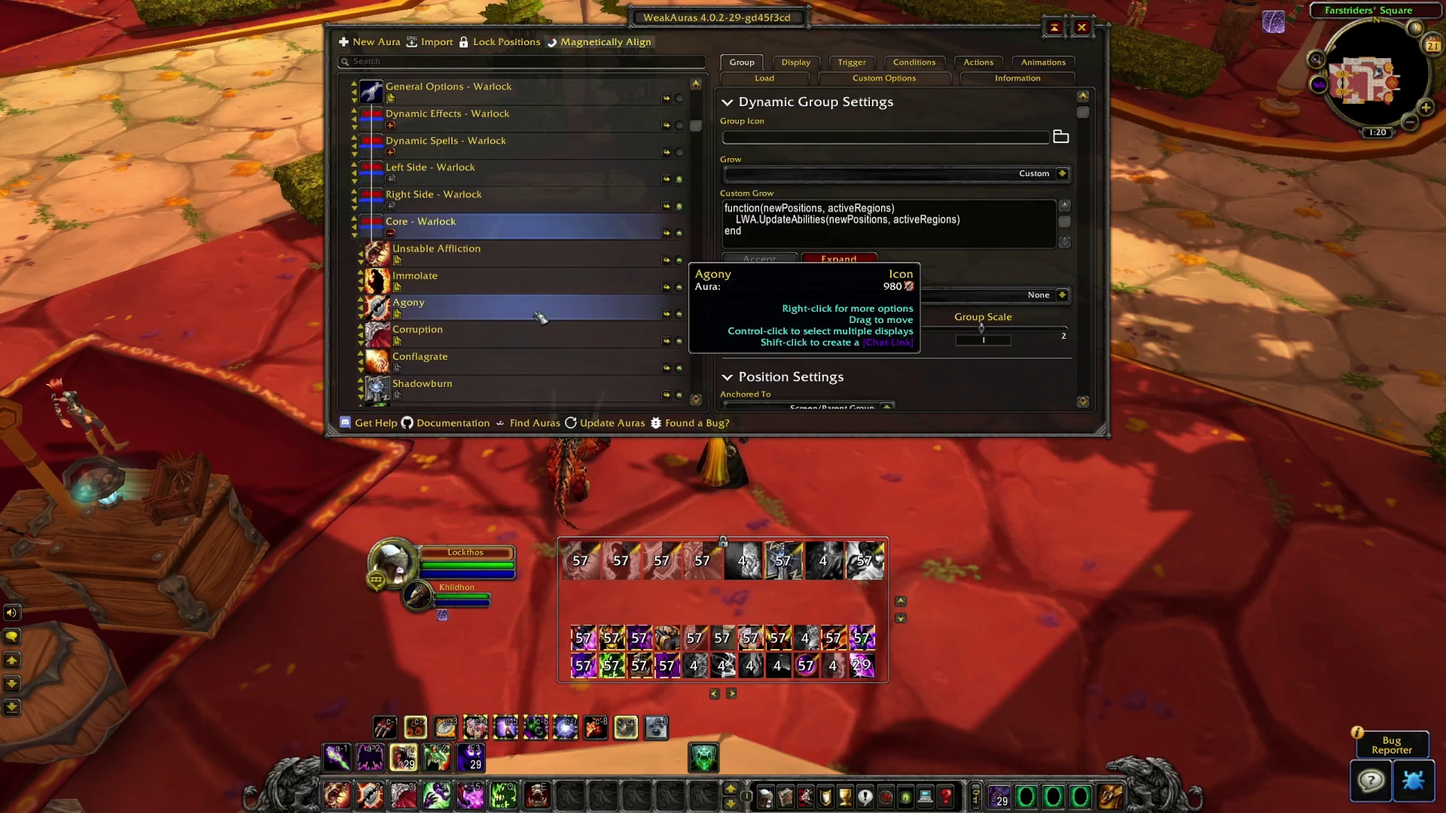